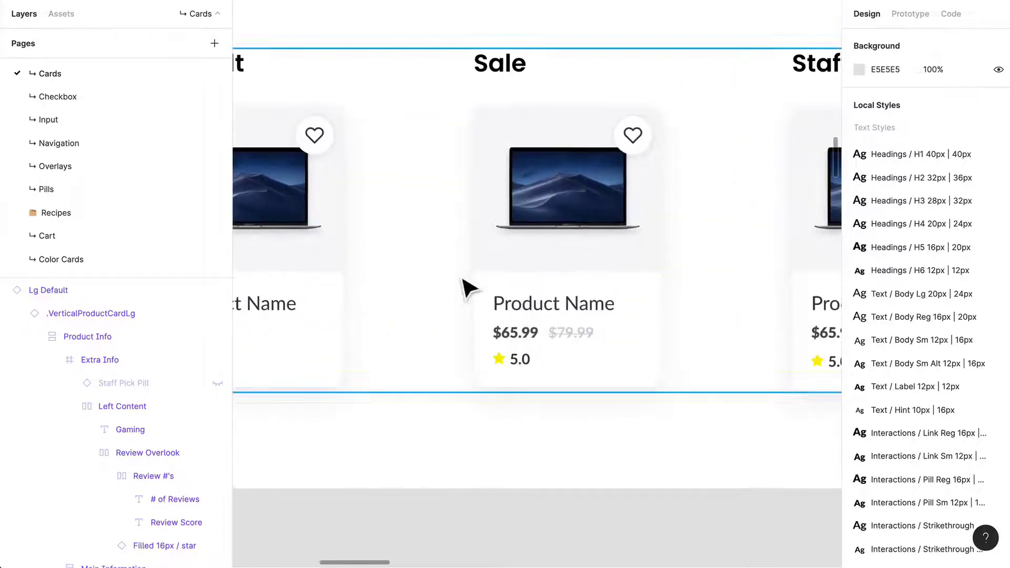
# Look over the Vertical Product Cards, from the Staff Pick cards back to the small Default card.
pyautogui.hscroll(-5, 440, 327)
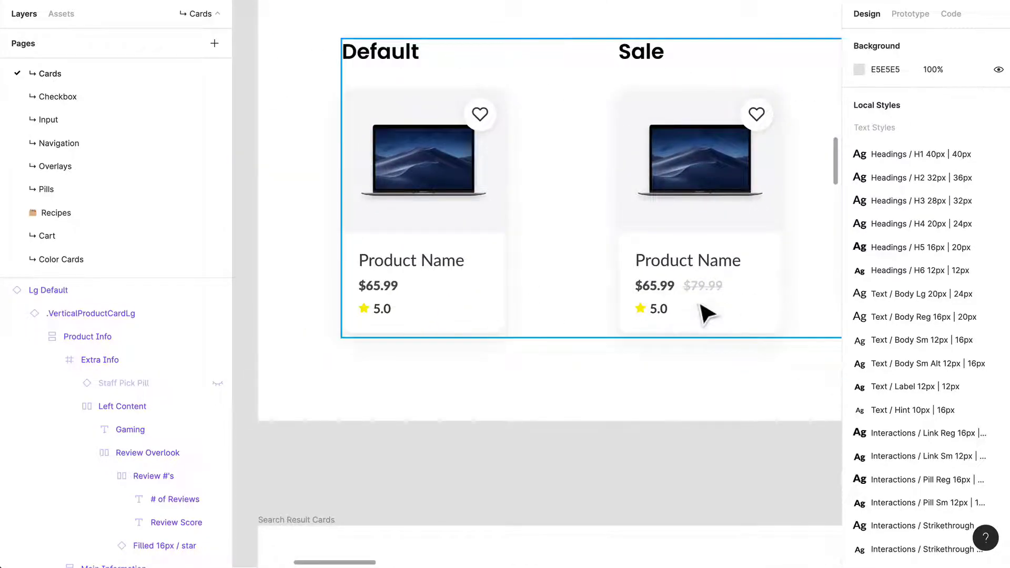
pyautogui.hscroll(9, 708, 311)
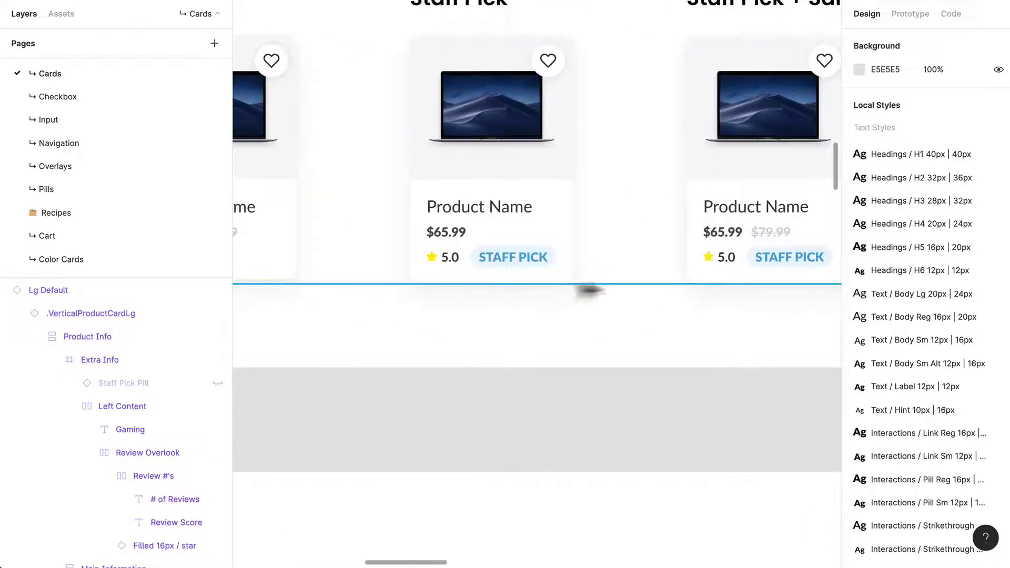
pyautogui.scroll(-3, 694, 287)
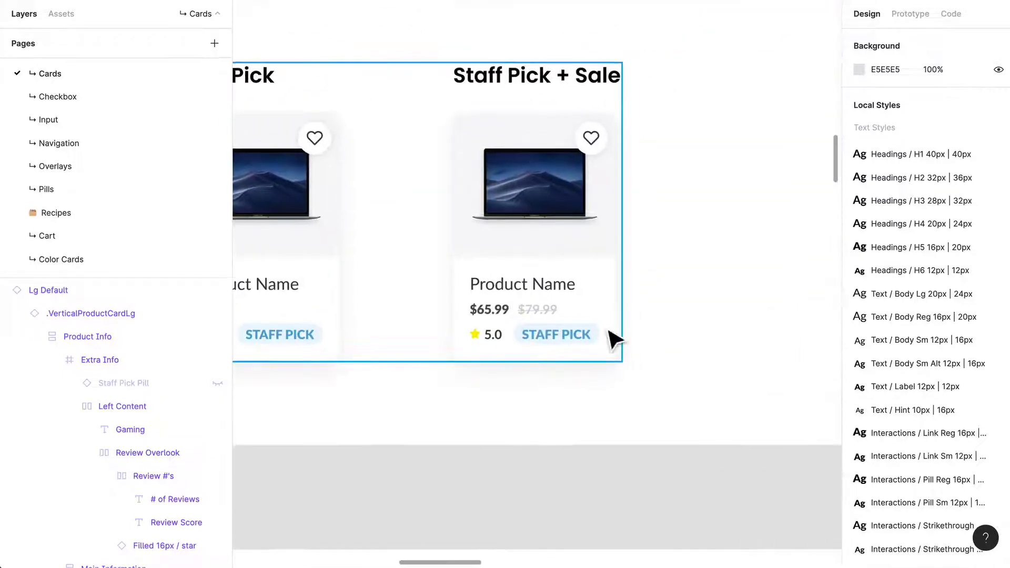
pyautogui.moveTo(609, 339); pyautogui.dragTo(784, 267)
pyautogui.scroll(3, 552, 273)
pyautogui.hscroll(-7, 499, 274)
pyautogui.moveTo(454, 273); pyautogui.dragTo(575, 354)
pyautogui.scroll(2, 293, 225)
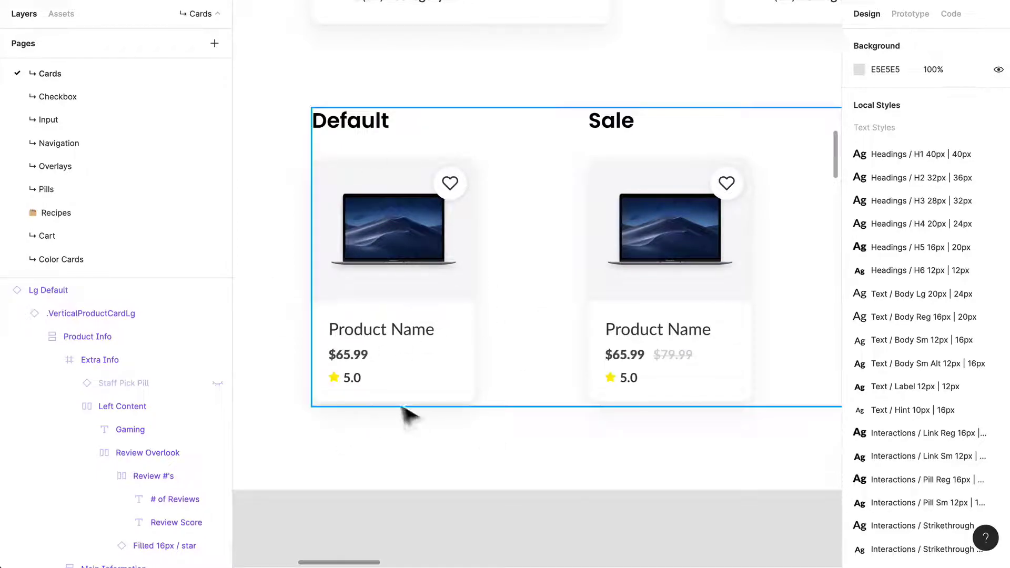
pyautogui.click(428, 226)
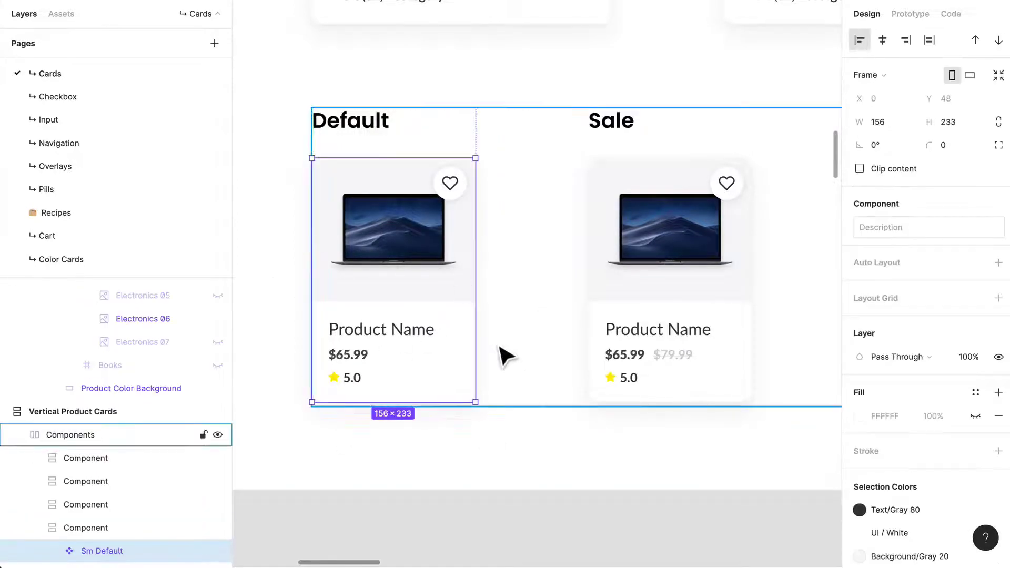
# Delete the loose Xbox Elite Controller card beside the Vertical Product Cards frame.
pyautogui.scroll(-3, 500, 355)
pyautogui.moveTo(561, 383); pyautogui.dragTo(349, 383)
pyautogui.scroll(-5, 560, 342)
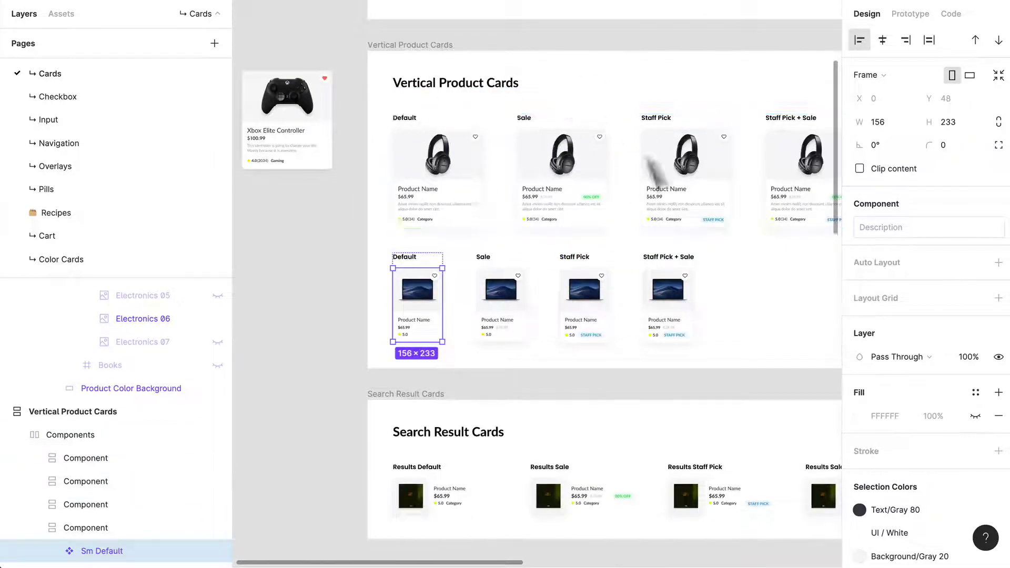
pyautogui.scroll(-5, 566, 383)
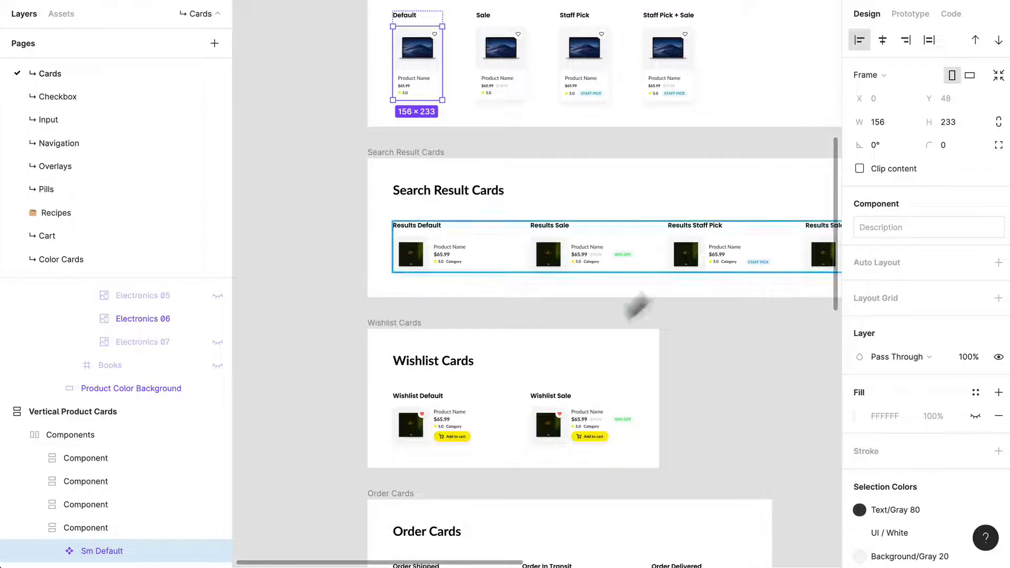
pyautogui.scroll(5, 379, 135)
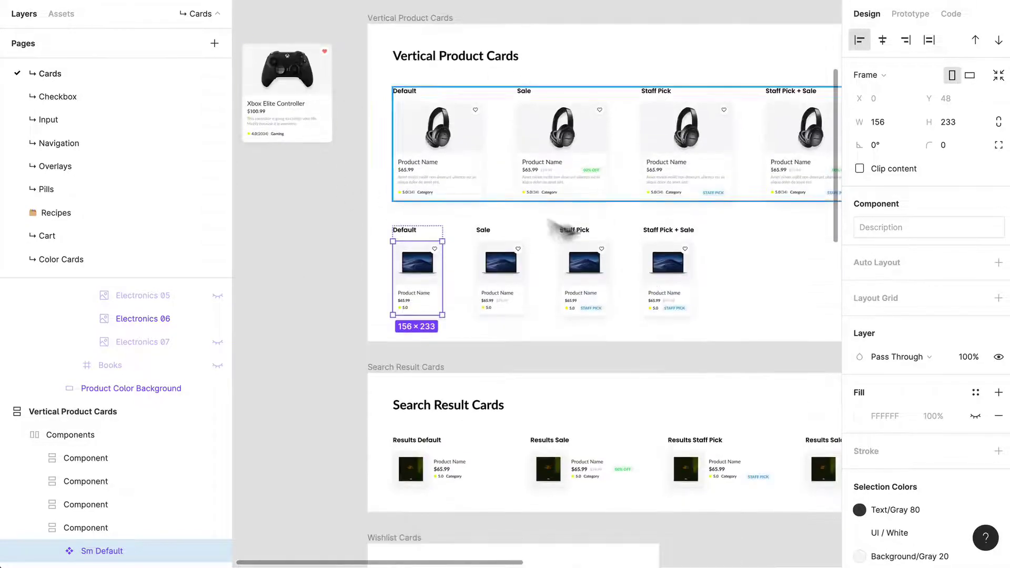
pyautogui.click(285, 98)
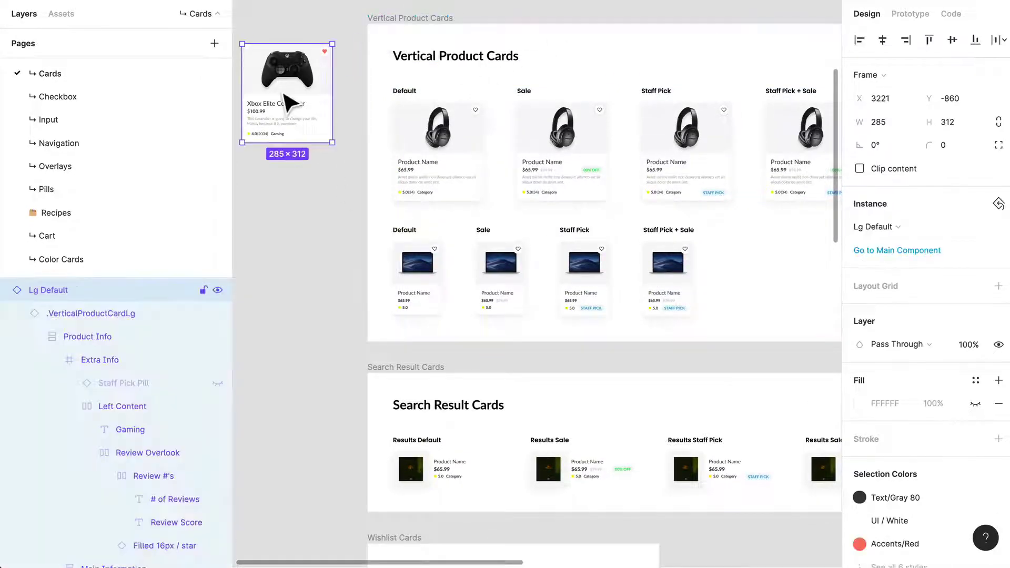
pyautogui.press('Delete')
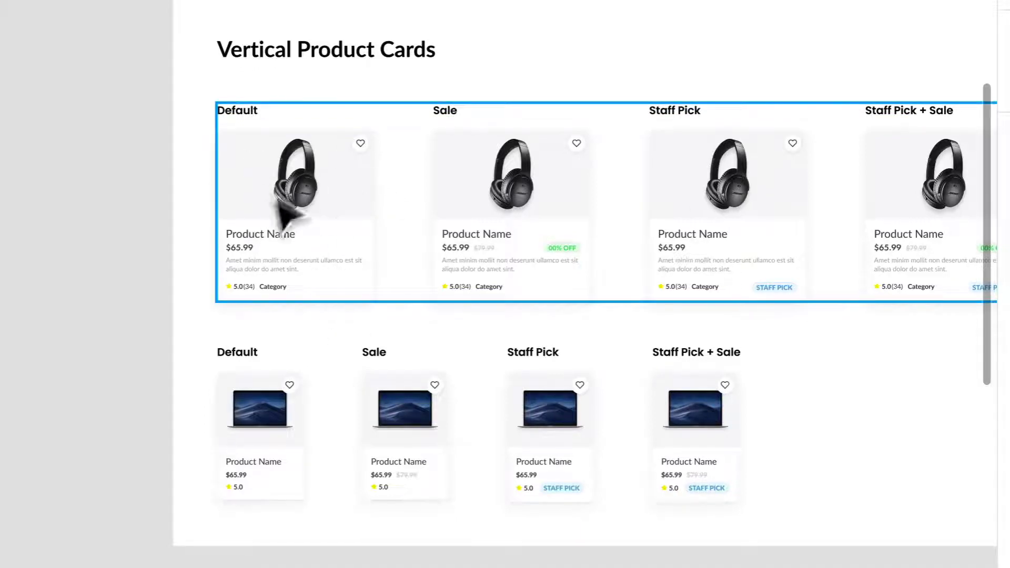
# Select the search results row and pan right through Results Sale to Results Sale + Staff Pick.
pyautogui.scroll(-9, 326, 490)
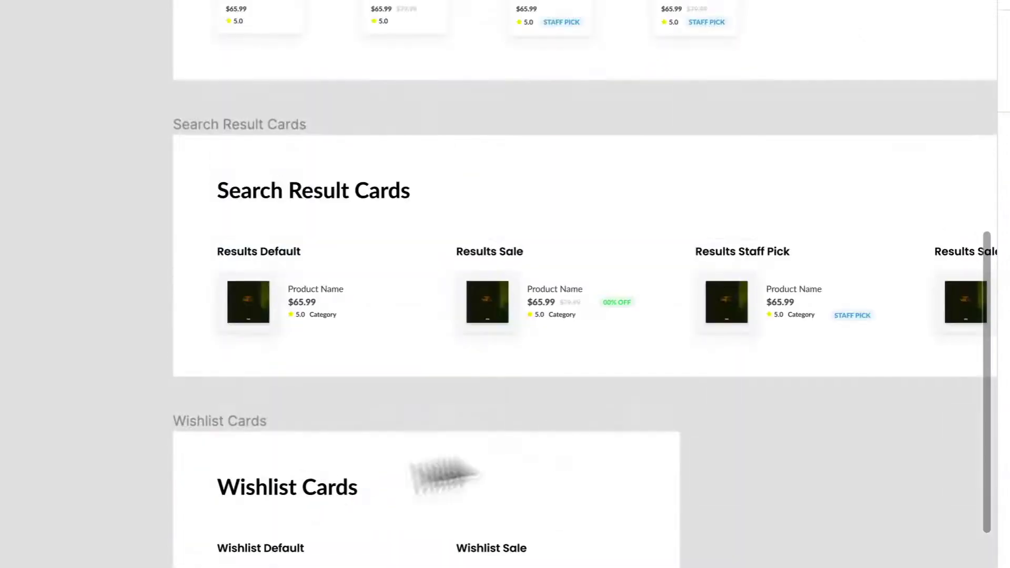
pyautogui.scroll(3, 358, 313)
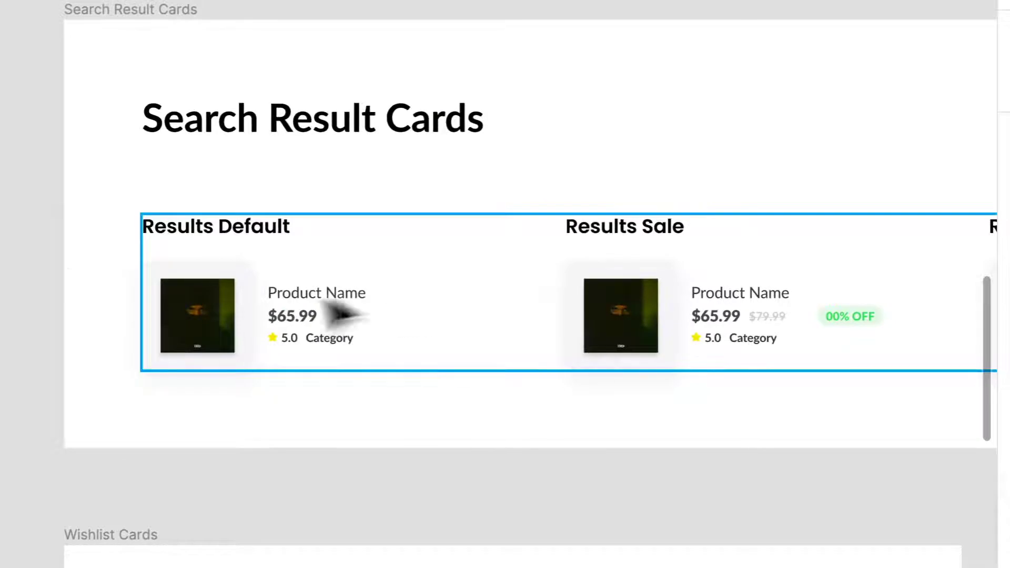
pyautogui.scroll(5, 234, 347)
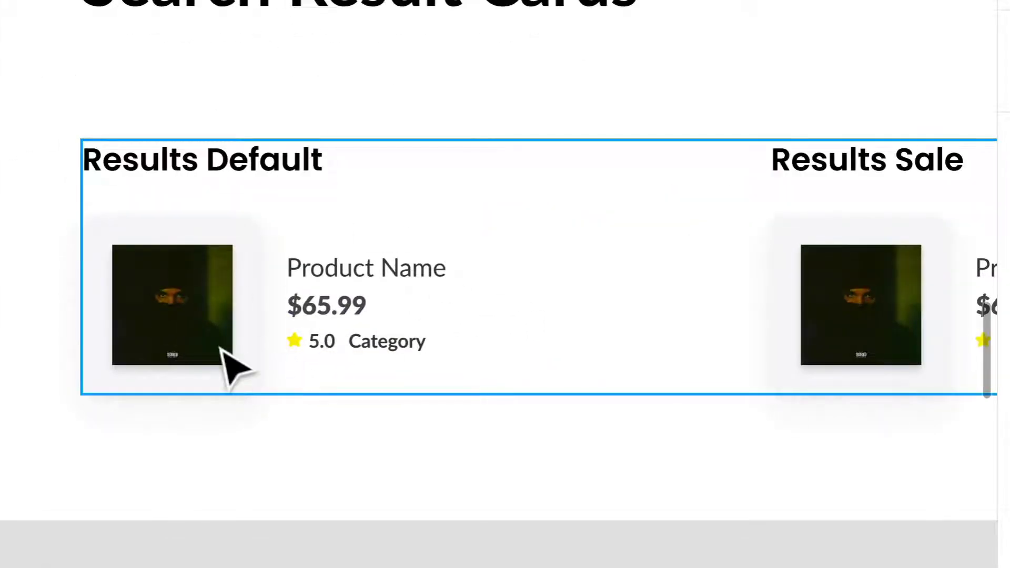
pyautogui.click(581, 384)
pyautogui.moveTo(582, 384); pyautogui.dragTo(5, 333)
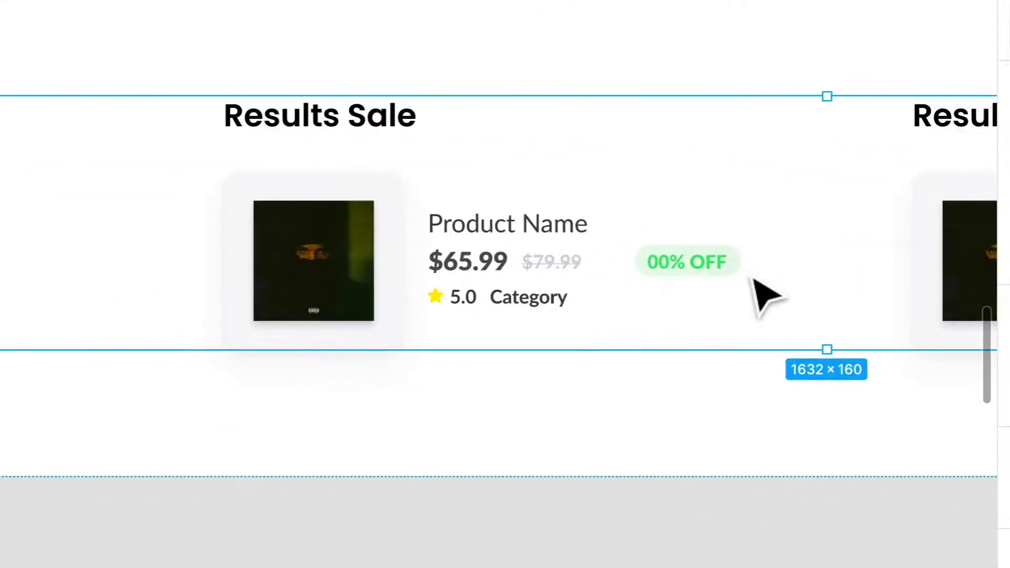
pyautogui.hscroll(2, 754, 281)
pyautogui.hscroll(10, 509, 320)
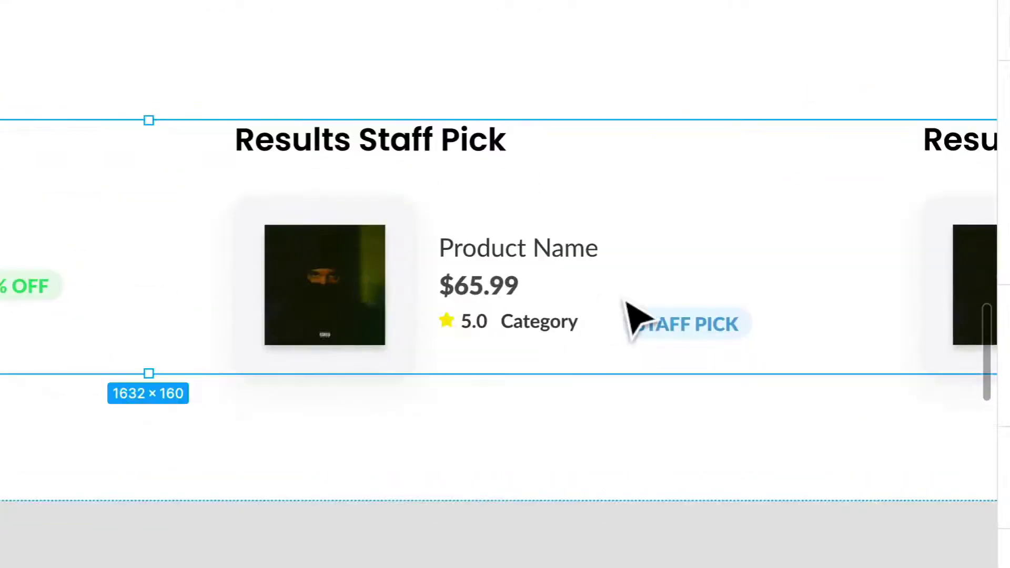
pyautogui.moveTo(626, 304); pyautogui.dragTo(456, 293)
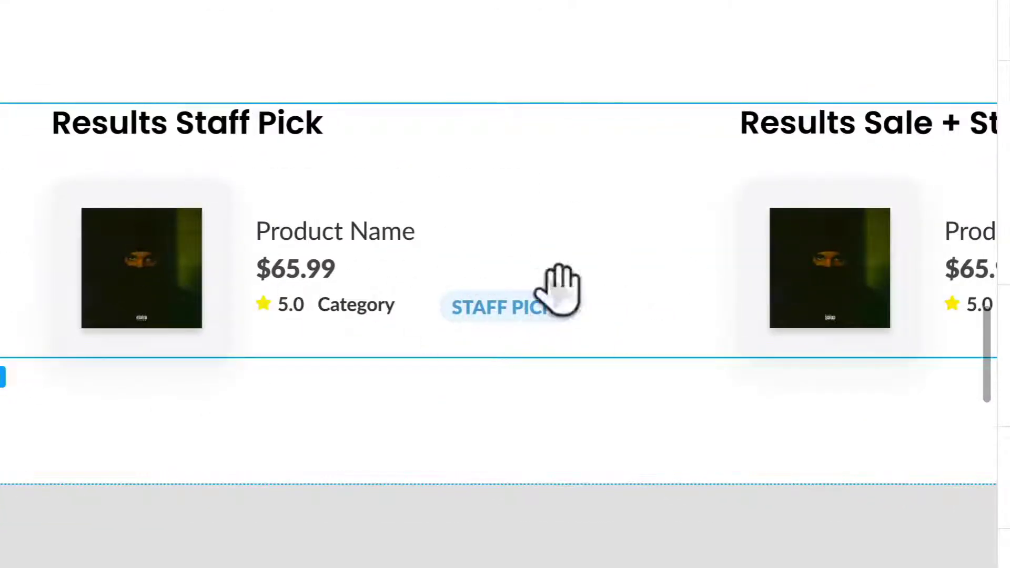
pyautogui.moveTo(879, 289); pyautogui.dragTo(406, 288)
pyautogui.moveTo(474, 285); pyautogui.dragTo(474, 288)
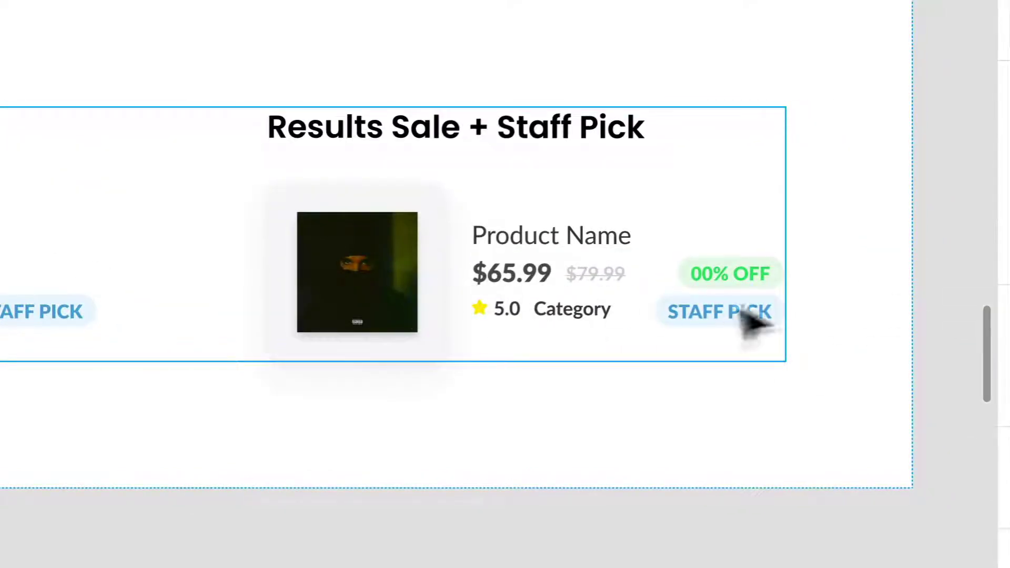
# Zoom out to view the full 1632×160 Search Result Cards row of four variants.
pyautogui.scroll(-5, 408, 279)
pyautogui.moveTo(154, 248); pyautogui.dragTo(459, 475)
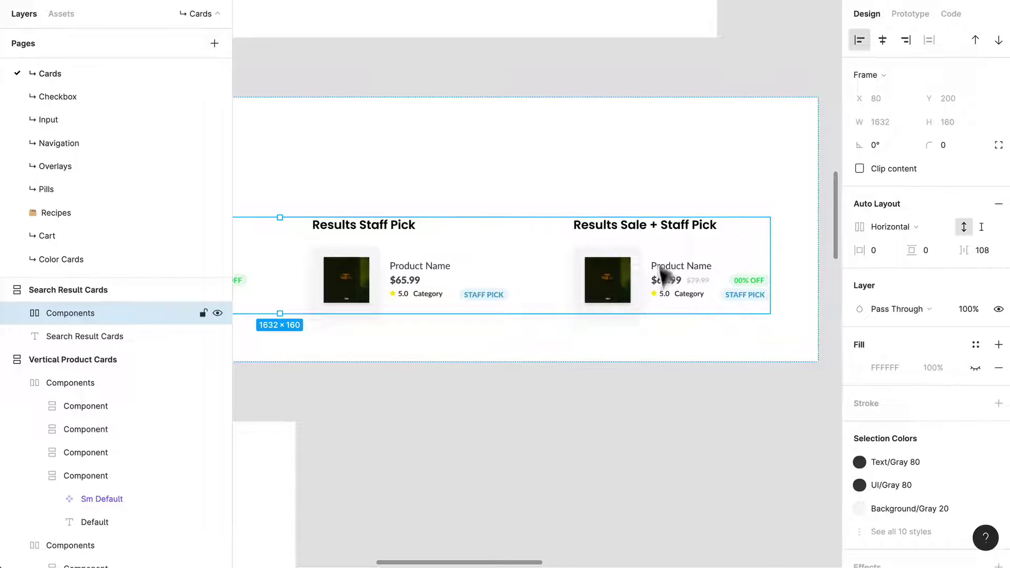
pyautogui.scroll(5, 505, 196)
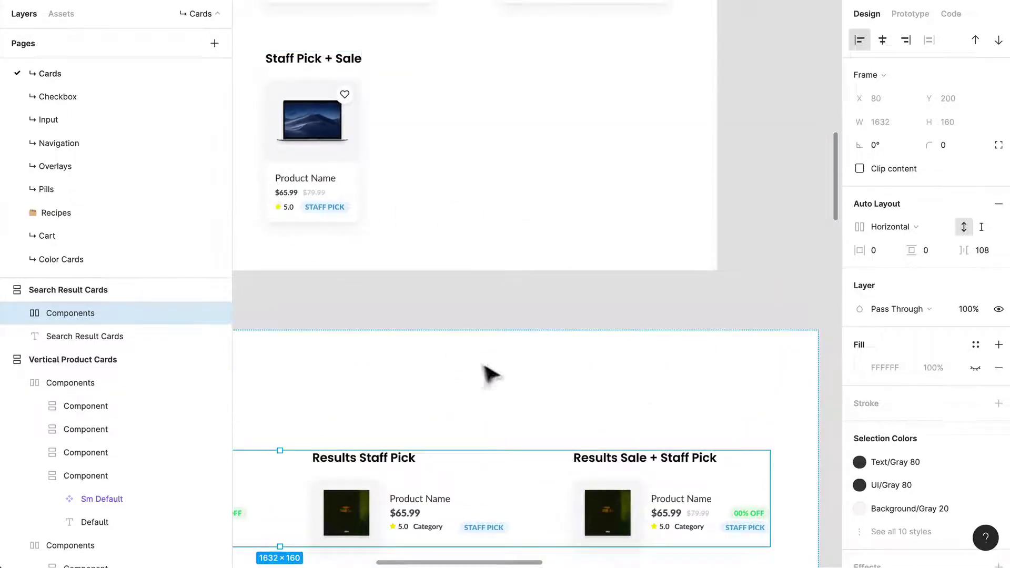
pyautogui.scroll(-3, 486, 375)
pyautogui.hscroll(3, 485, 374)
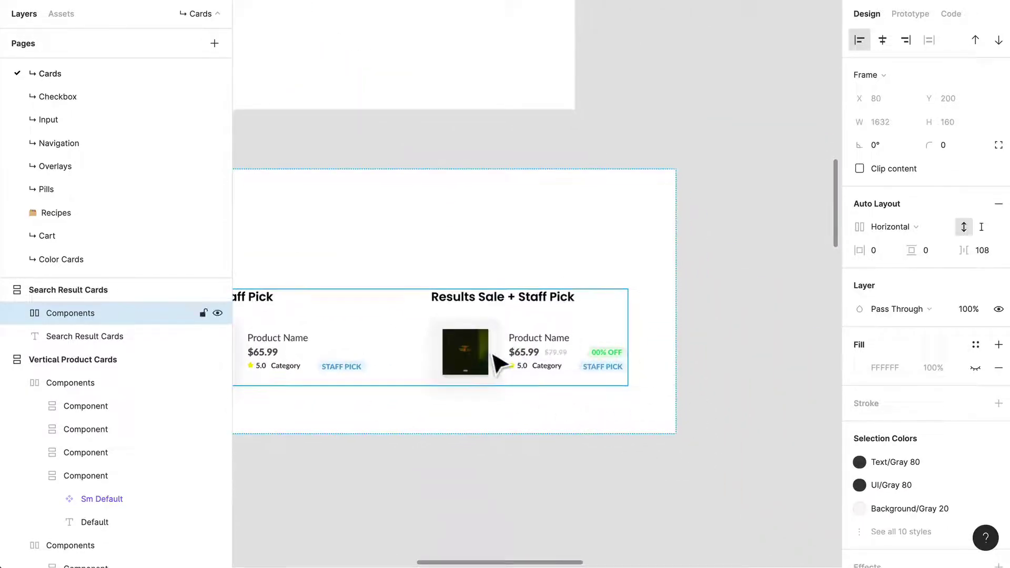
pyautogui.scroll(1, 498, 361)
pyautogui.hscroll(-1, 499, 361)
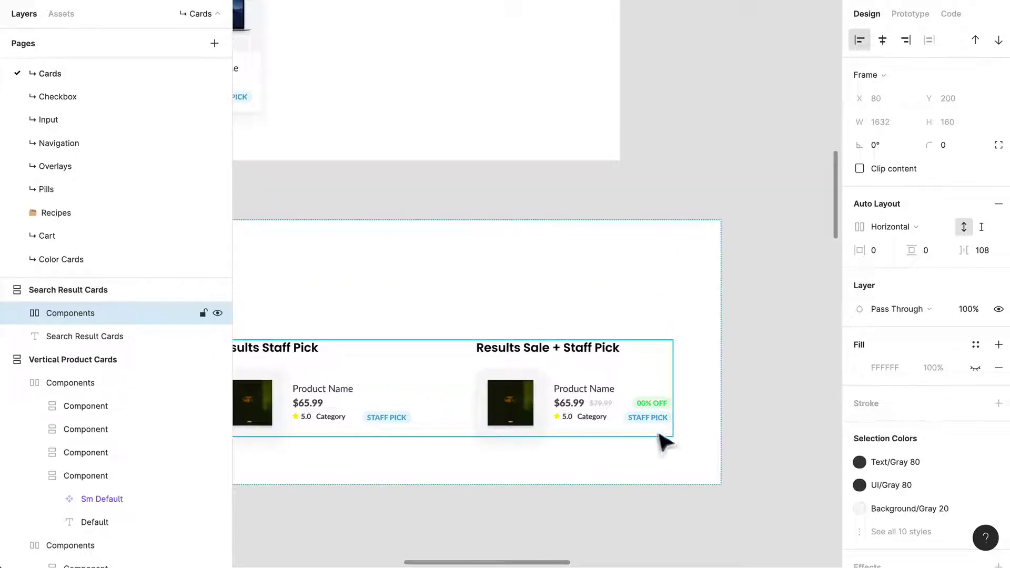
pyautogui.scroll(8, 483, 379)
pyautogui.hscroll(-5, 505, 316)
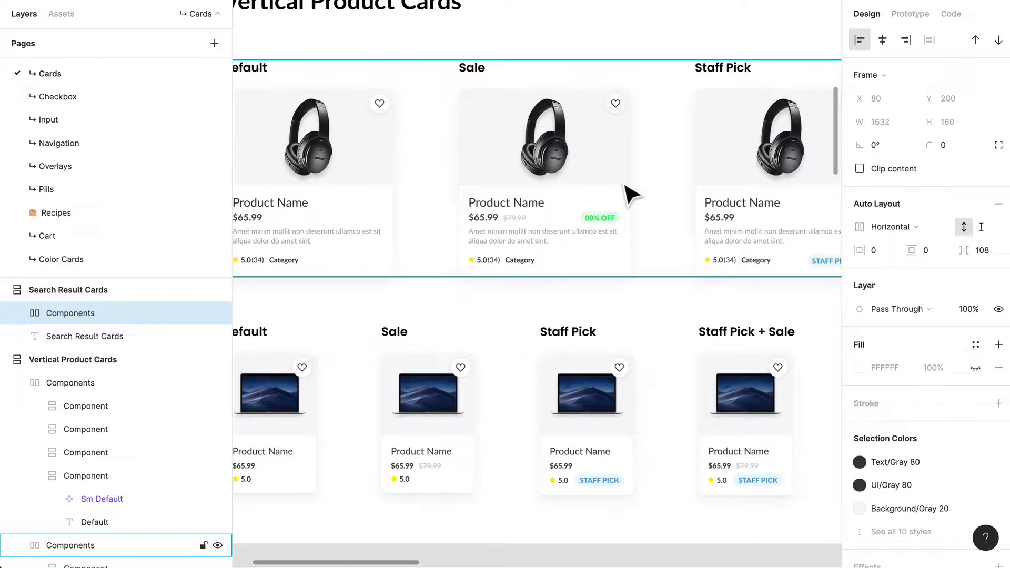
pyautogui.scroll(-10, 619, 192)
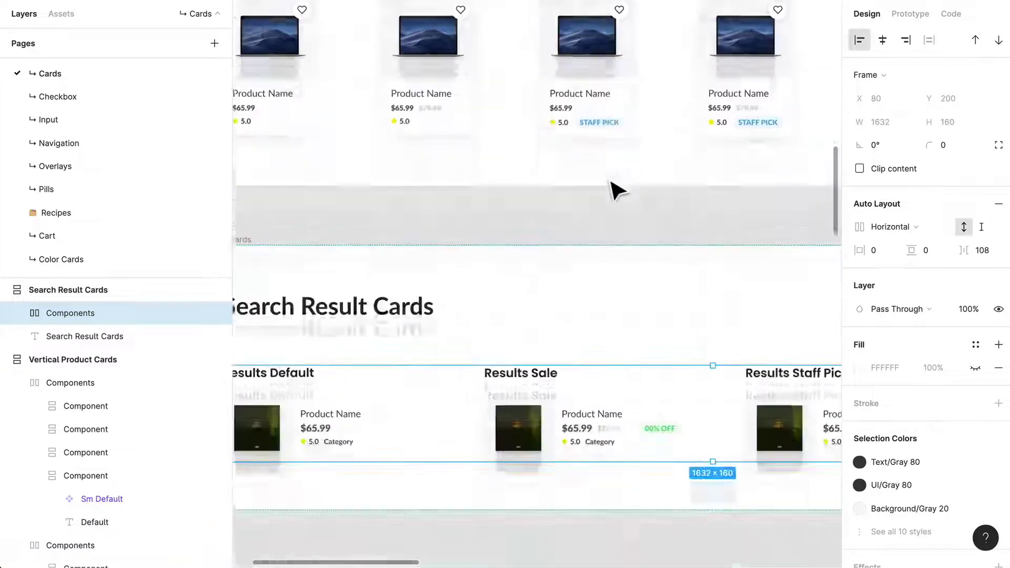
# Pan across Wishlist Cards to centre the Wishlist Sale card with its struck-through $79.99 and 00% OFF tag.
pyautogui.moveTo(483, 287); pyautogui.dragTo(563, 189)
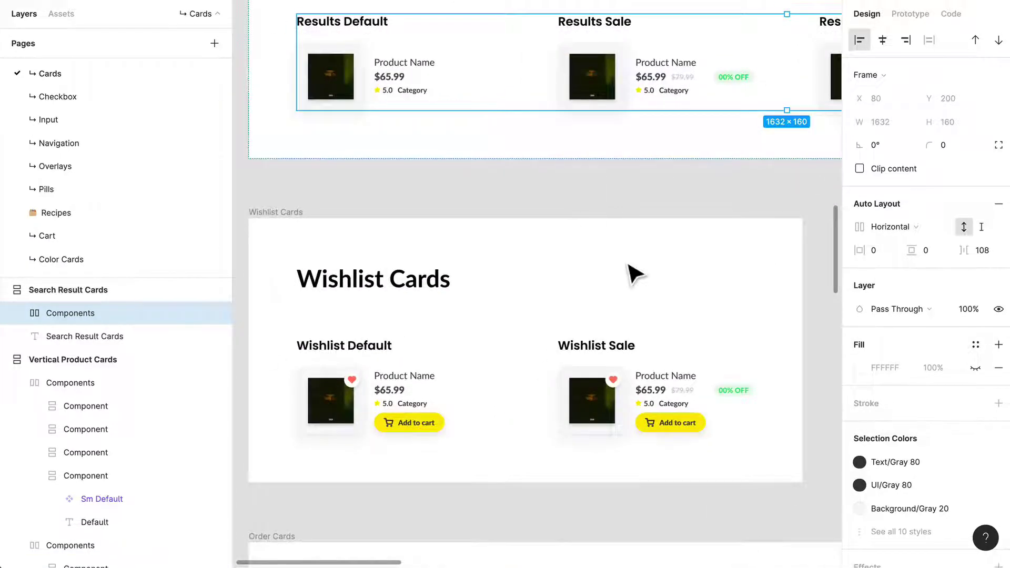
pyautogui.scroll(-5, 579, 284)
pyautogui.scroll(5, 466, 271)
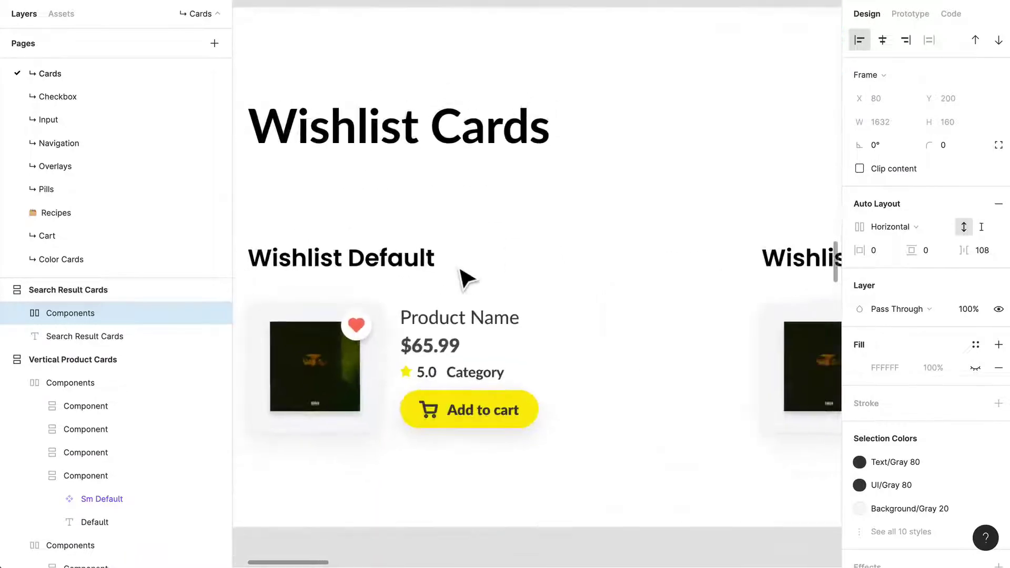
pyautogui.scroll(-2, 442, 252)
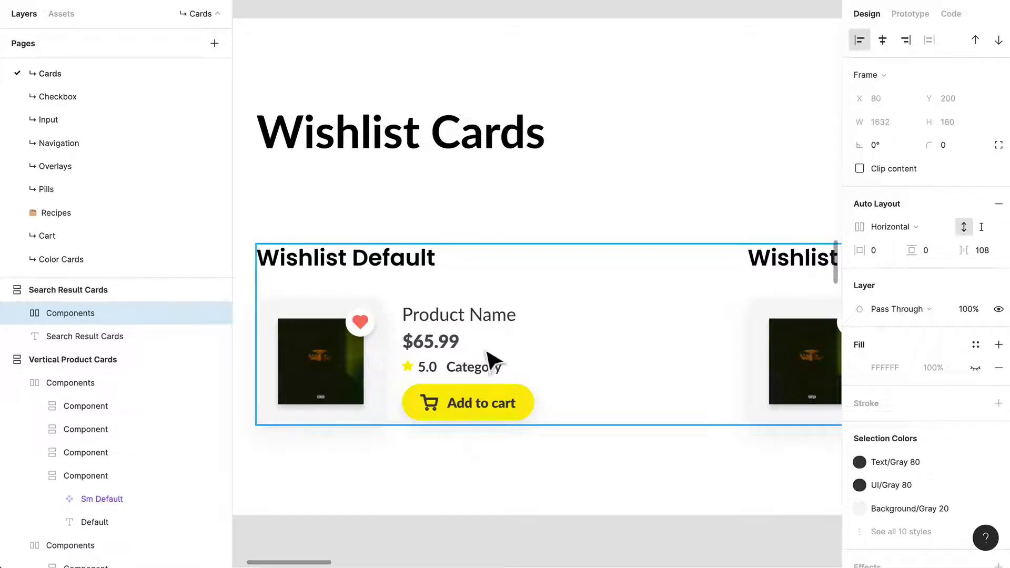
pyautogui.moveTo(557, 384); pyautogui.dragTo(513, 310)
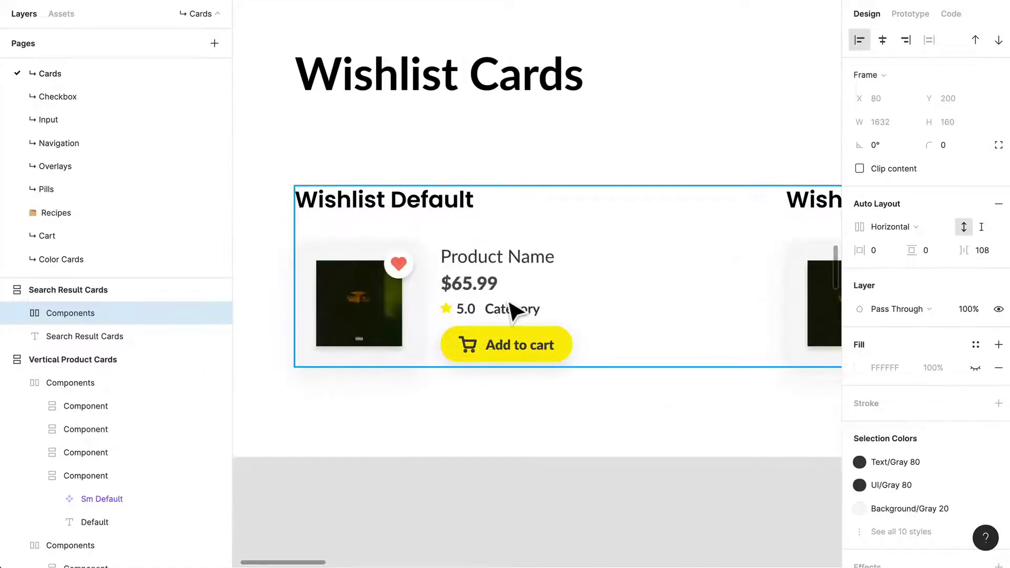
pyautogui.scroll(-1, 514, 310)
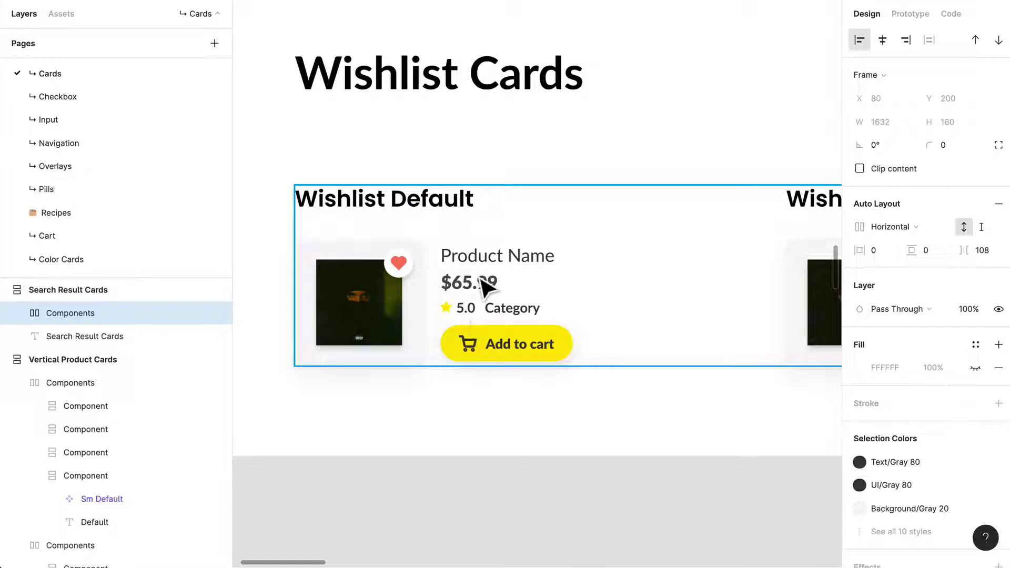
pyautogui.hscroll(2, 482, 284)
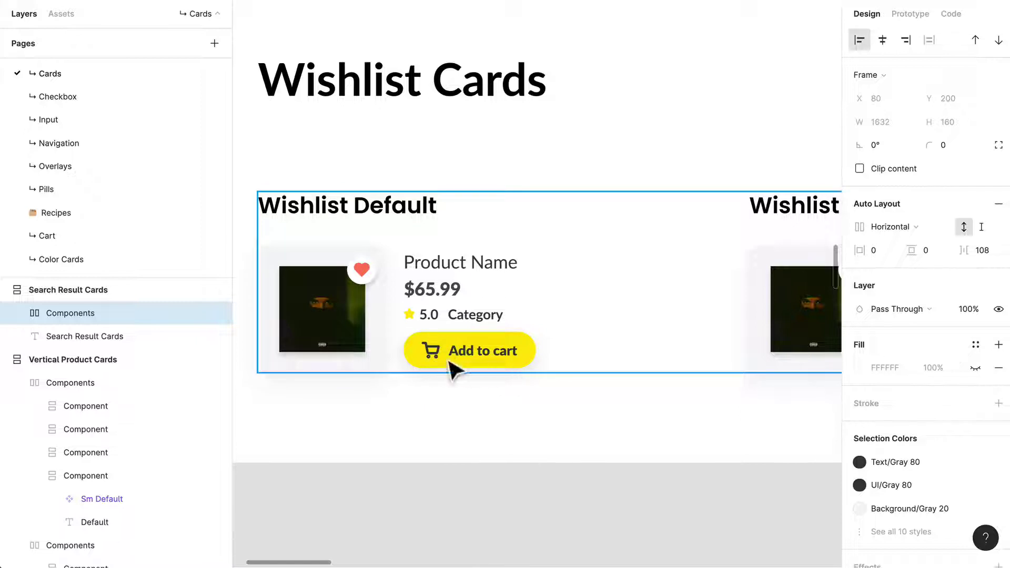
pyautogui.hscroll(10, 676, 363)
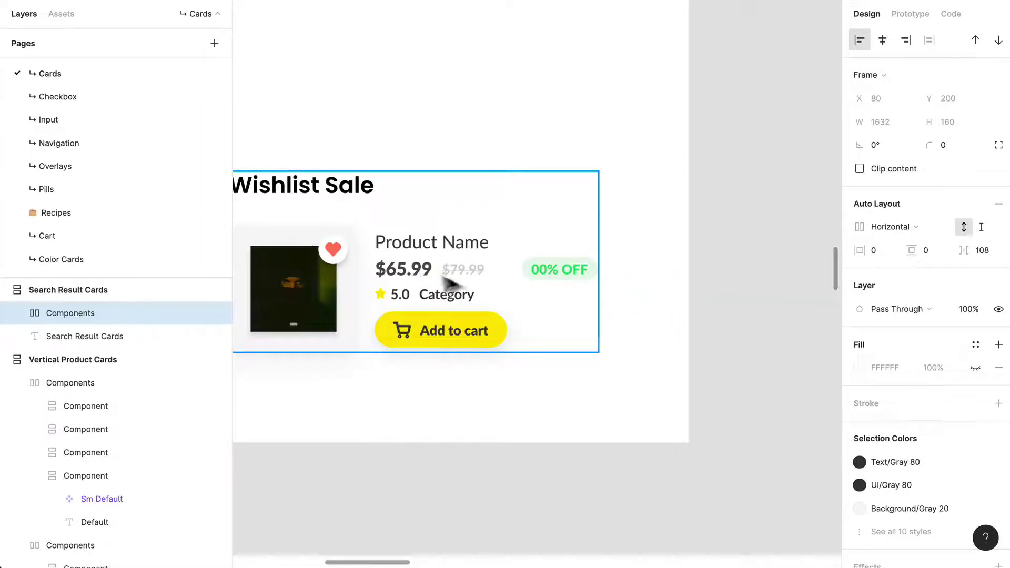
pyautogui.scroll(-3, 345, 292)
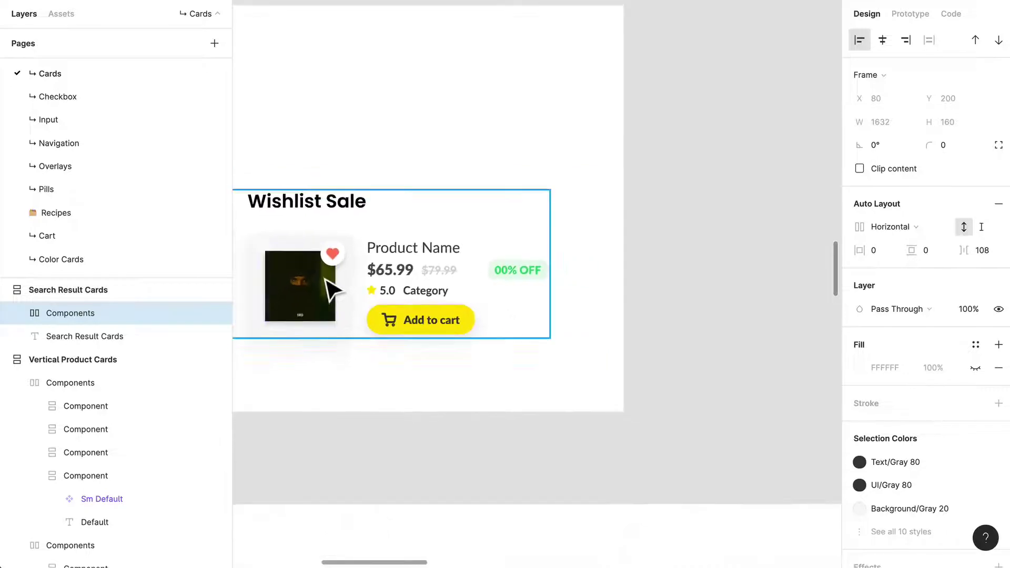
pyautogui.moveTo(329, 288); pyautogui.dragTo(547, 311)
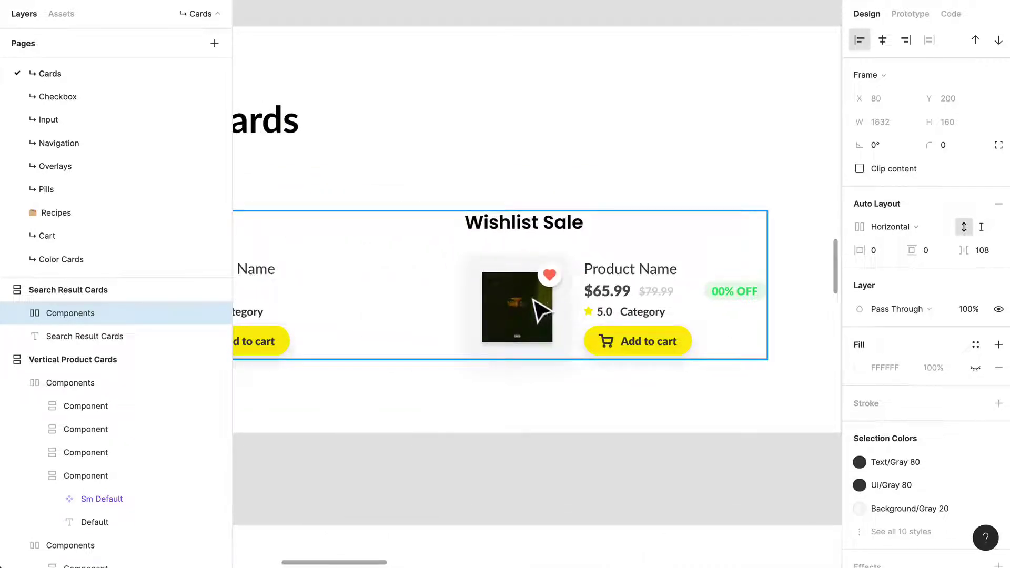
pyautogui.moveTo(643, 322); pyautogui.dragTo(560, 346)
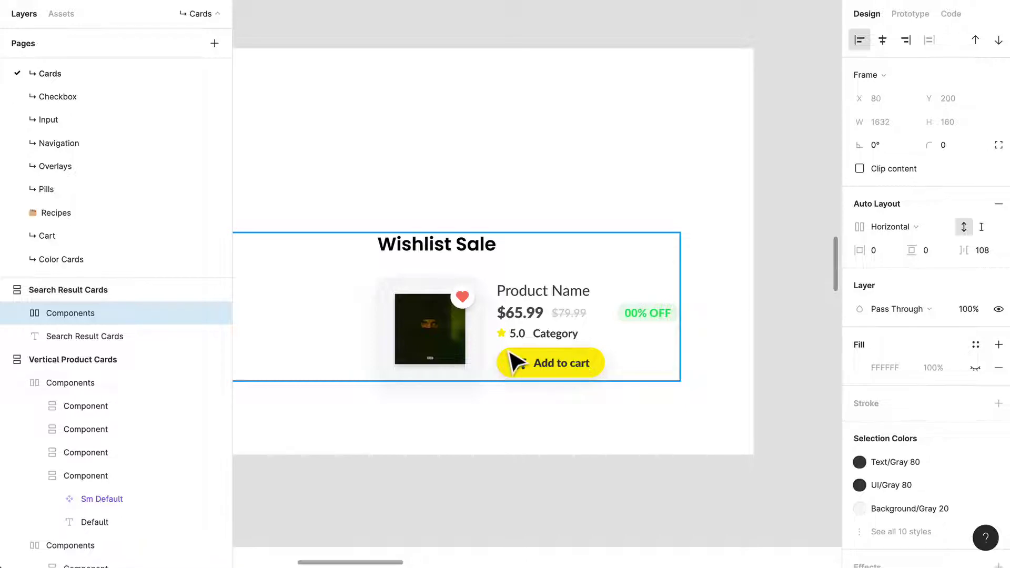
# Scroll past Wishlist and Order Cards and zoom into the Results Default card showing $65.99 and 5.0 stars.
pyautogui.scroll(-10, 371, 341)
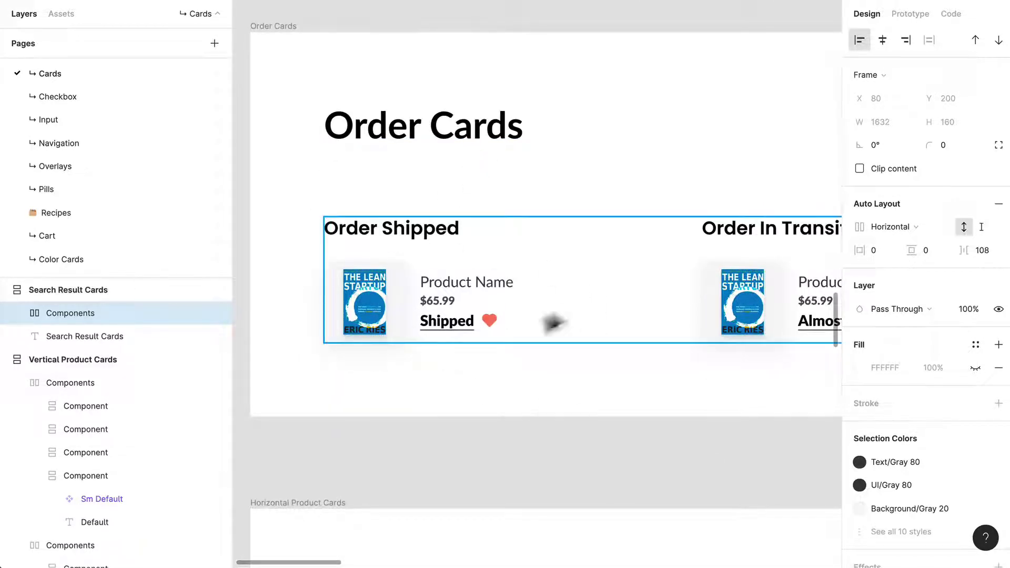
pyautogui.scroll(-5, 555, 295)
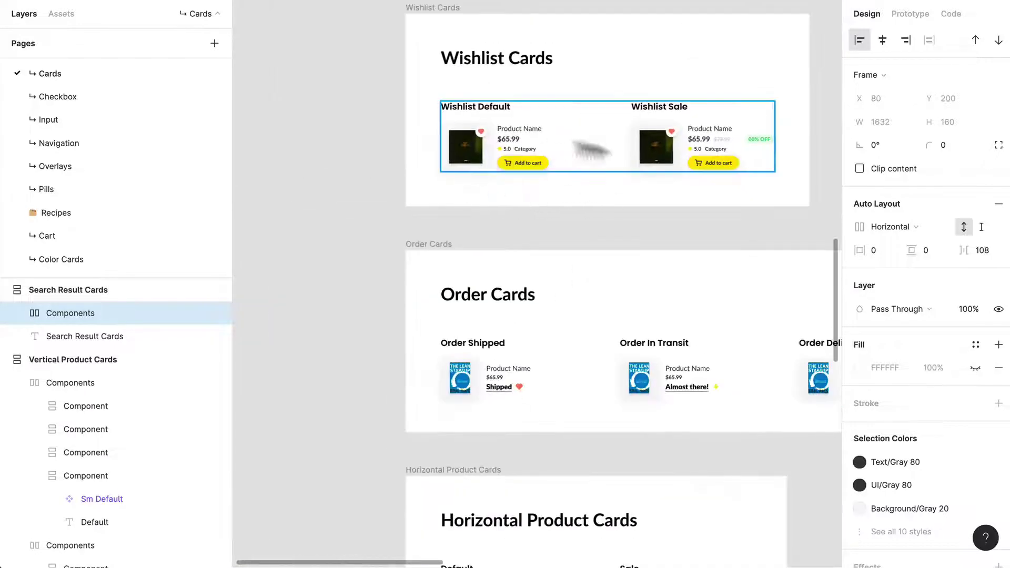
pyautogui.scroll(5, 578, 208)
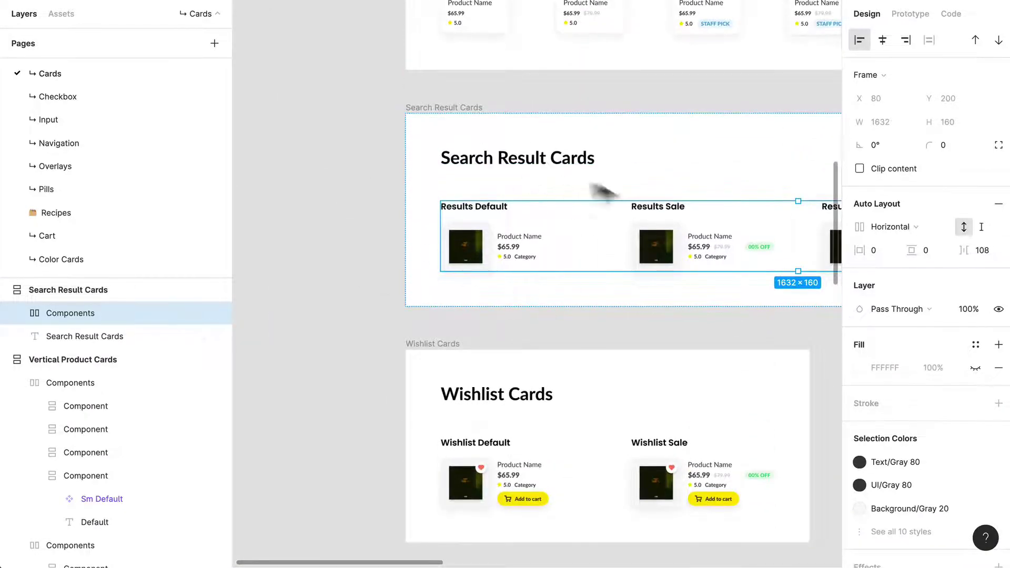
pyautogui.scroll(10, 675, 298)
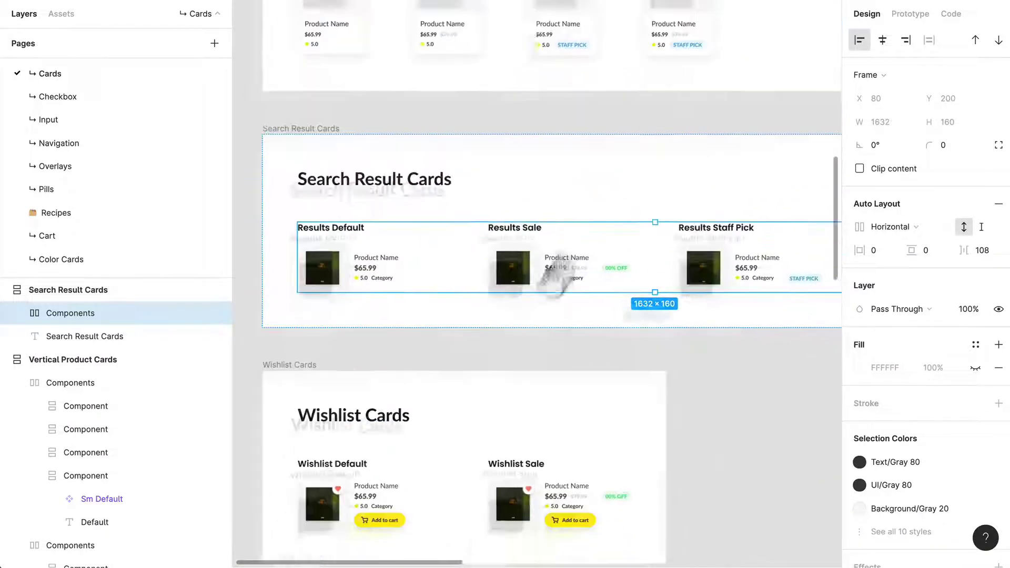
pyautogui.scroll(-1, 590, 445)
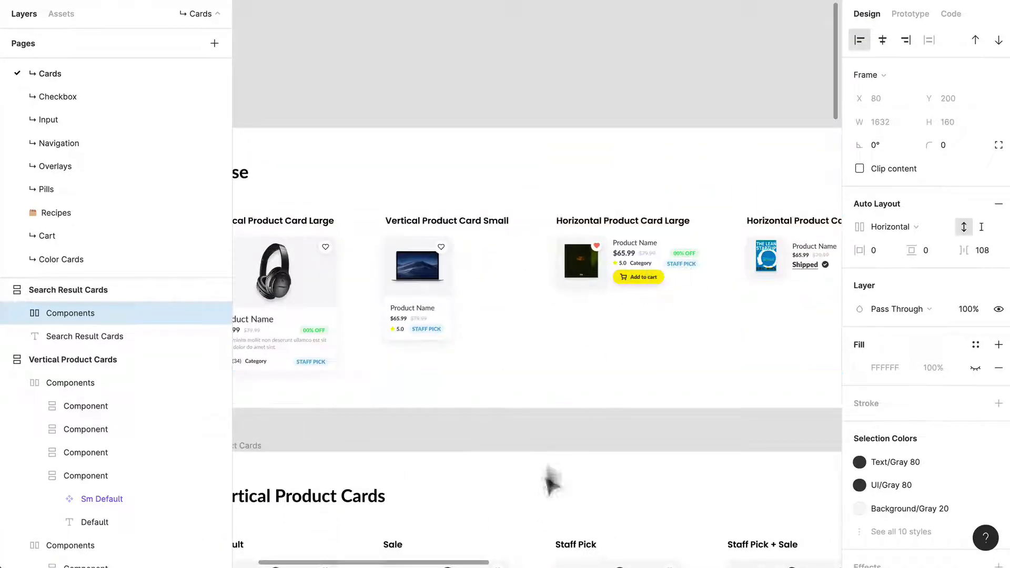
pyautogui.scroll(-10, 541, 507)
pyautogui.scroll(-8, 579, 423)
pyautogui.scroll(1, 539, 279)
pyautogui.scroll(8, 463, 199)
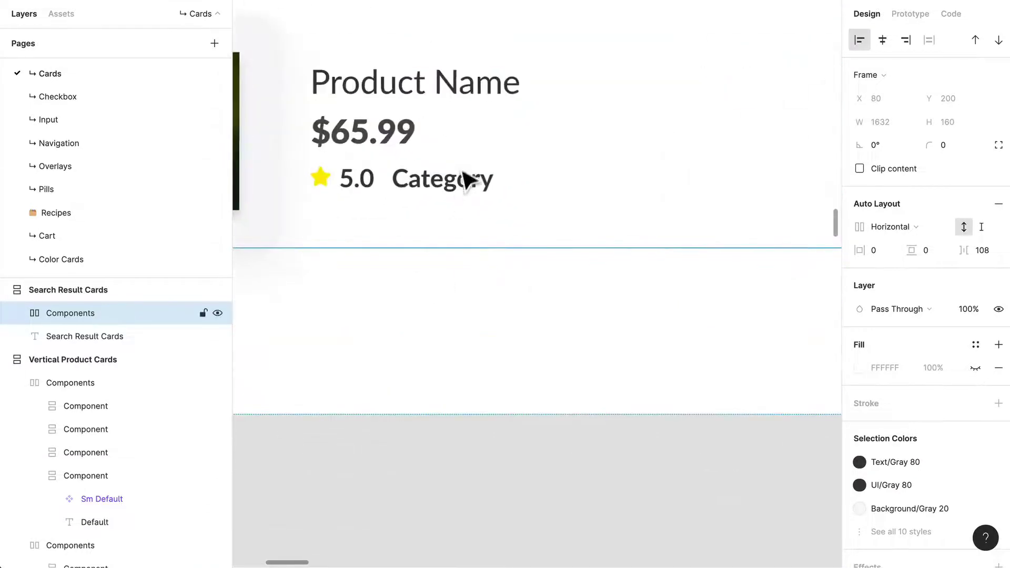
pyautogui.scroll(-1, 460, 198)
# Drill into the Results Default card's Product Info and reveal the hidden Primary Button layer.
pyautogui.click(435, 168)
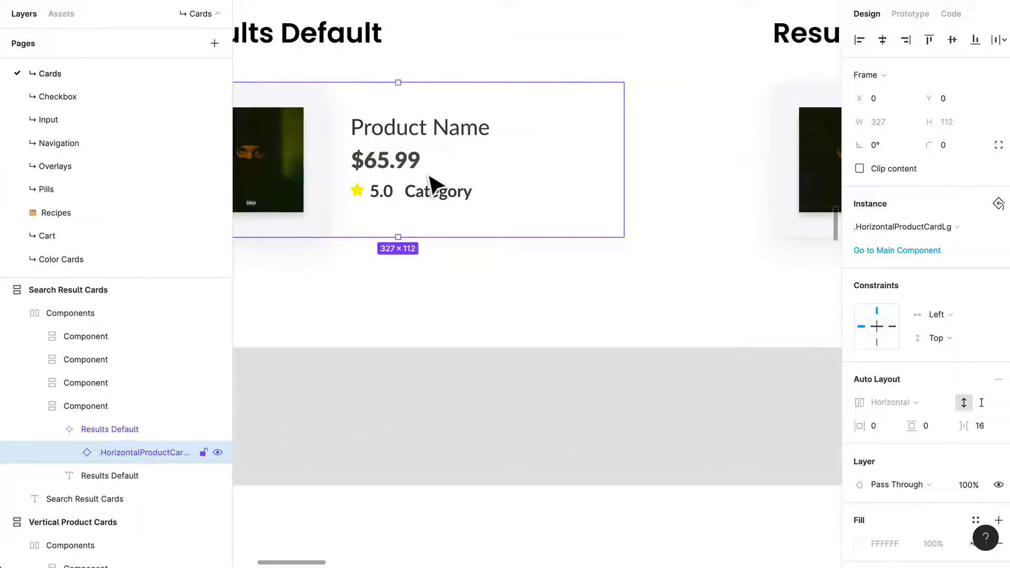
pyautogui.doubleClick(434, 184)
pyautogui.hscroll(-3, 412, 254)
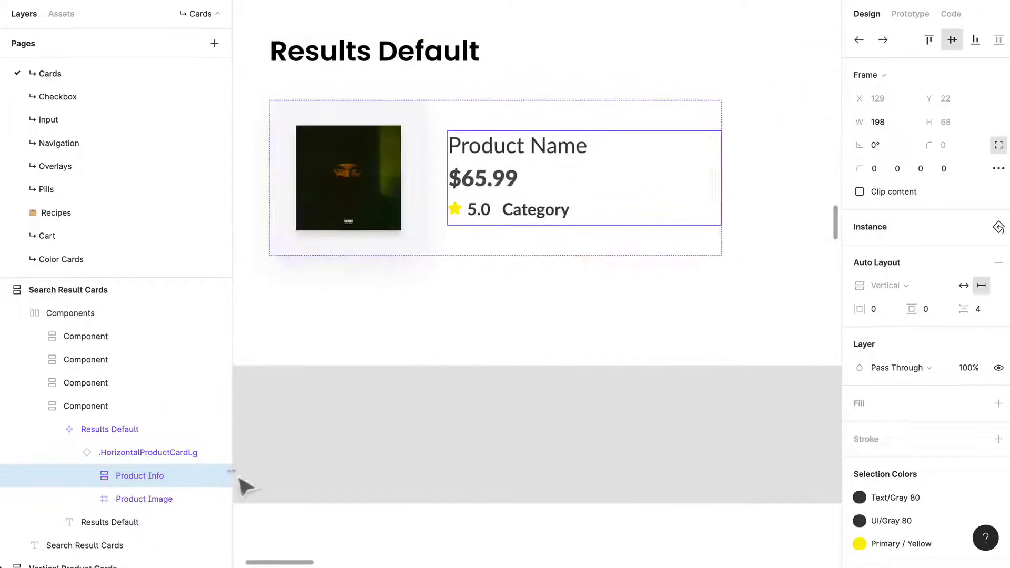
pyautogui.doubleClick(503, 182)
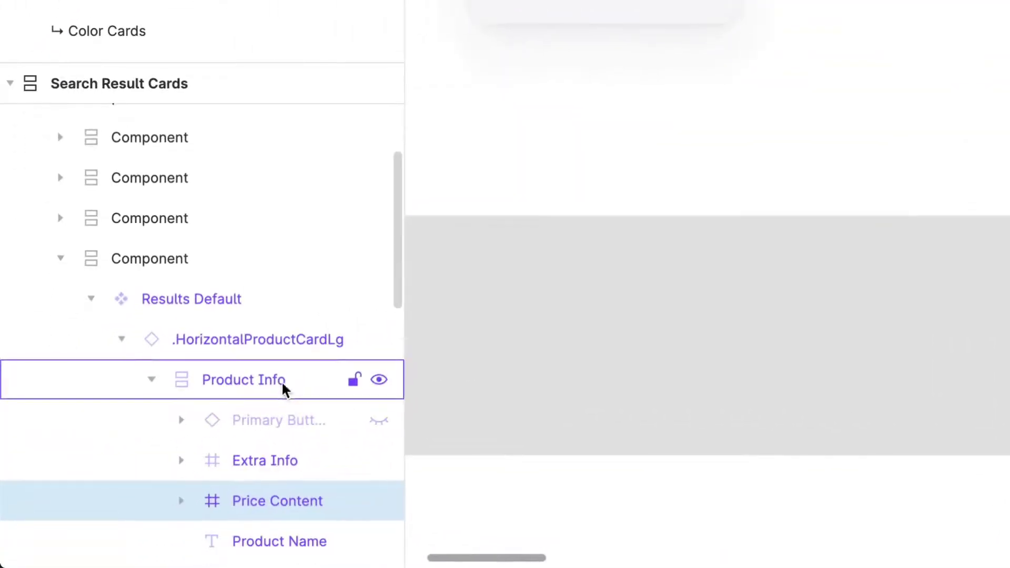
pyautogui.click(366, 421)
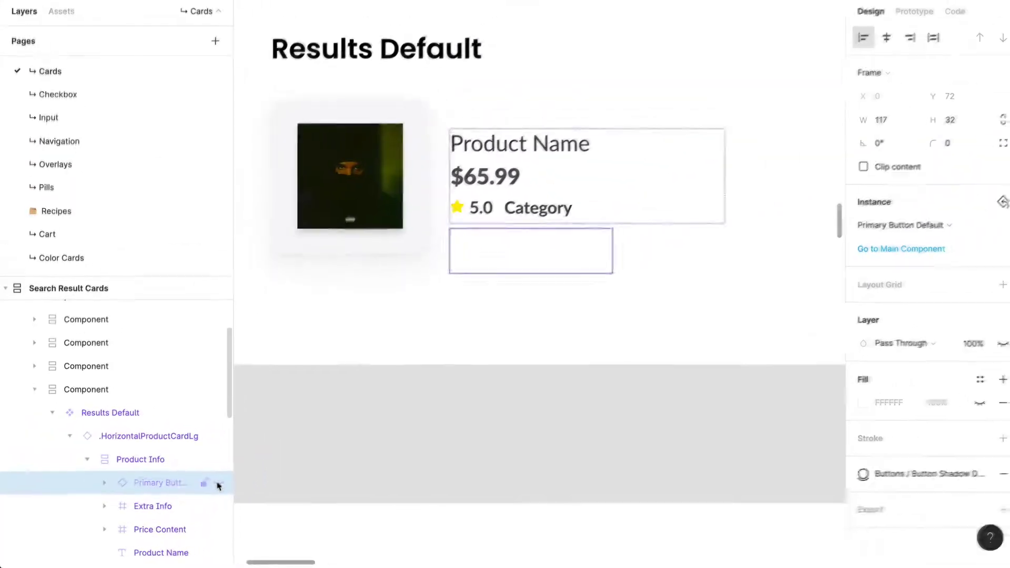
pyautogui.click(380, 421)
# Toggle the Add to cart button, leave it hidden, and zoom out to the wishlist cards.
pyautogui.click(218, 484)
pyautogui.click(218, 485)
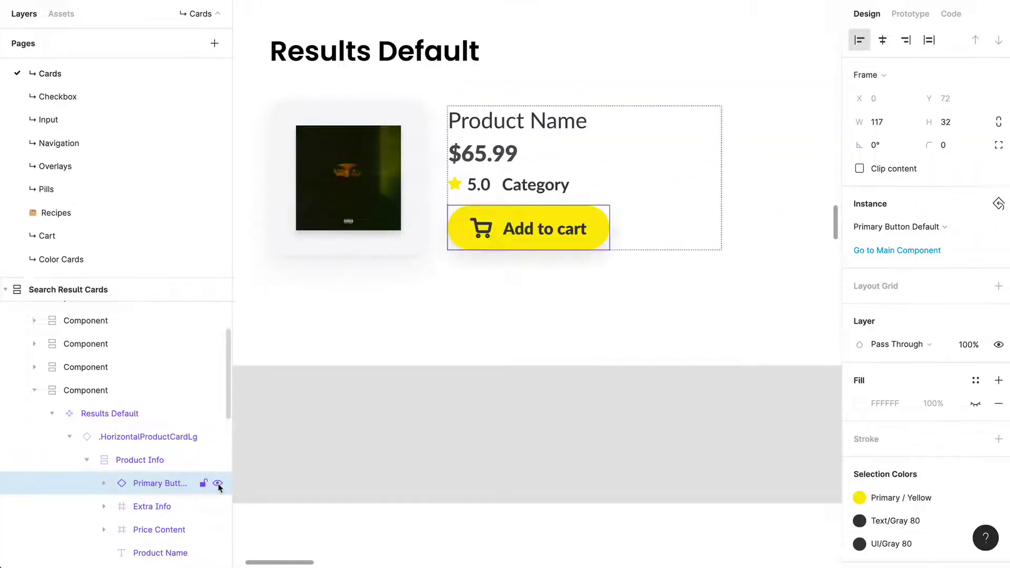
pyautogui.click(218, 484)
pyautogui.scroll(-3, 622, 374)
pyautogui.scroll(-5, 655, 442)
pyautogui.hscroll(2, 655, 442)
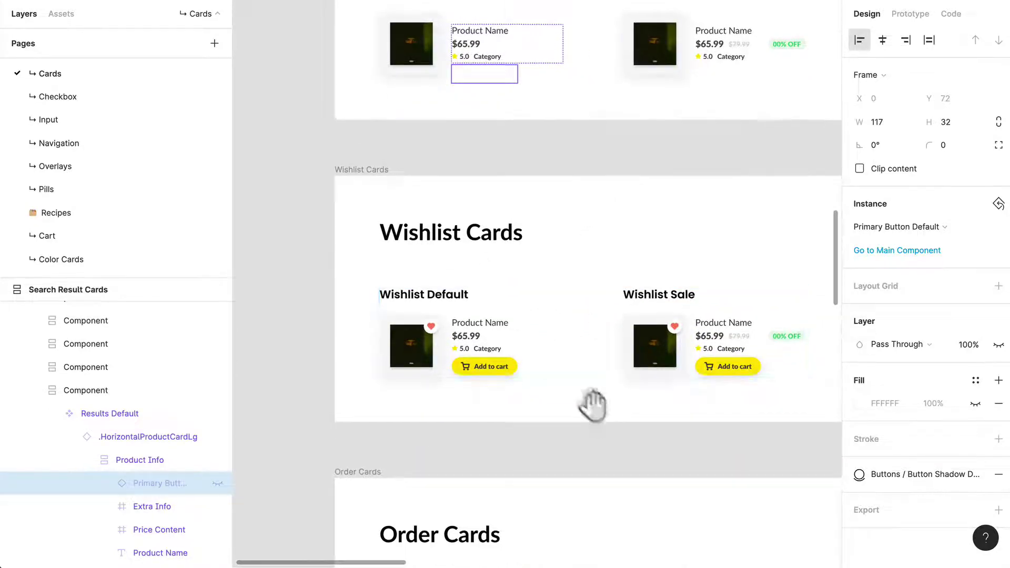
# Pan across the Order cards, over to Order Shipped and back to Order In Transit.
pyautogui.scroll(-3, 597, 413)
pyautogui.hscroll(2, 597, 413)
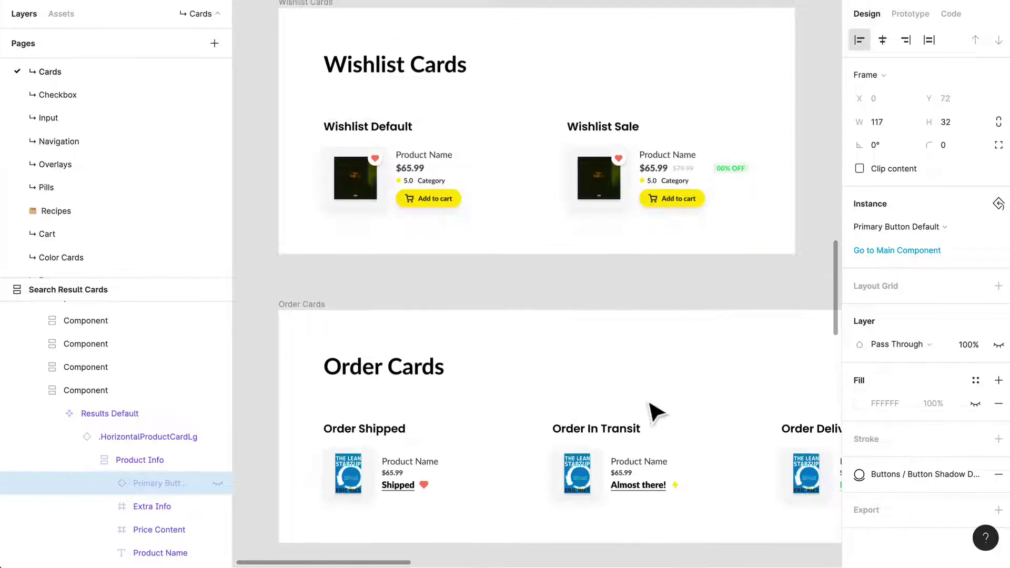
pyautogui.scroll(-3, 663, 369)
pyautogui.hscroll(1, 663, 368)
pyautogui.scroll(-1, 653, 308)
pyautogui.scroll(1, 450, 242)
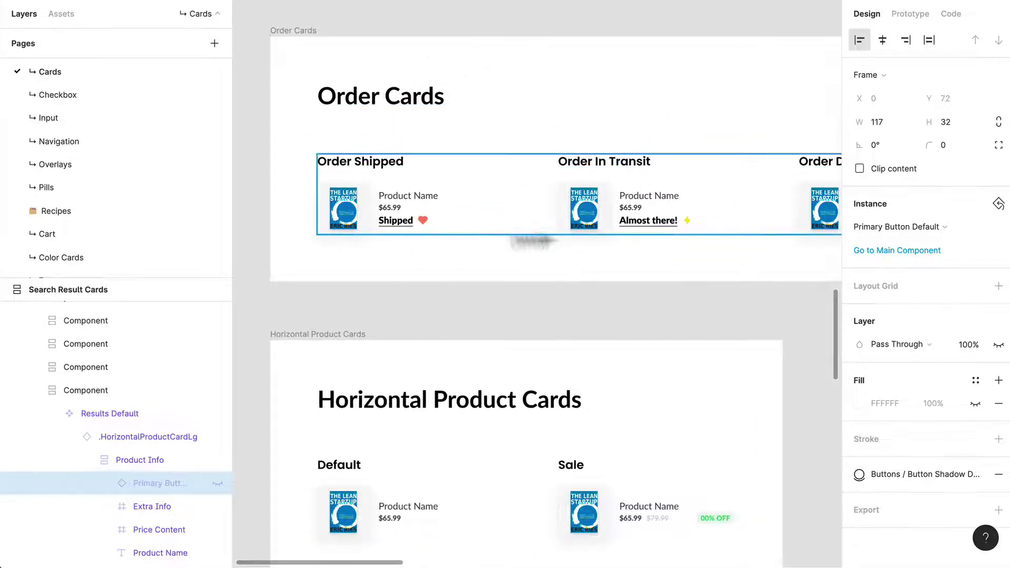
pyautogui.scroll(5, 428, 232)
pyautogui.hscroll(-3, 563, 221)
pyautogui.scroll(1, 564, 221)
pyautogui.scroll(-3, 566, 250)
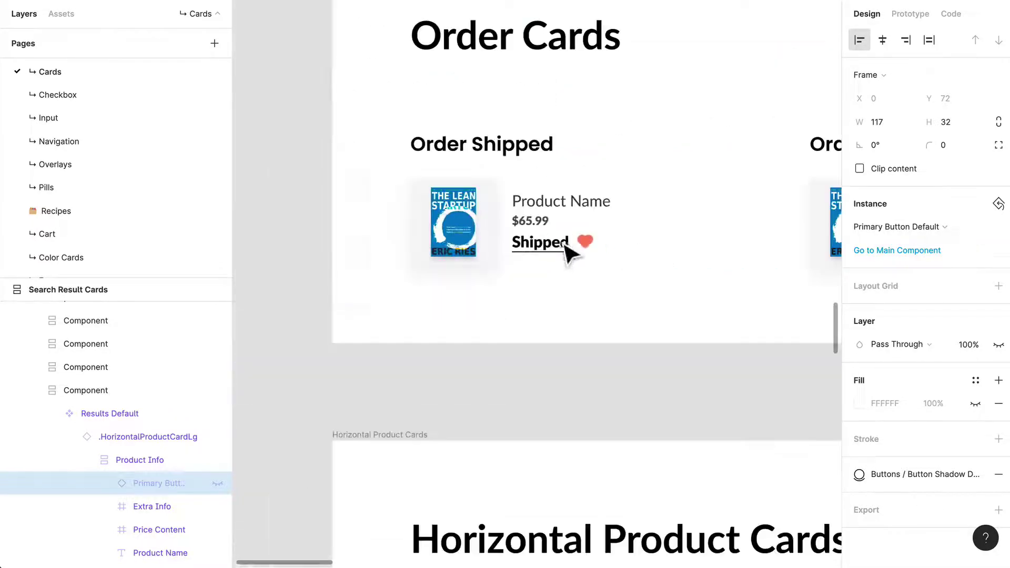
pyautogui.hscroll(5, 658, 253)
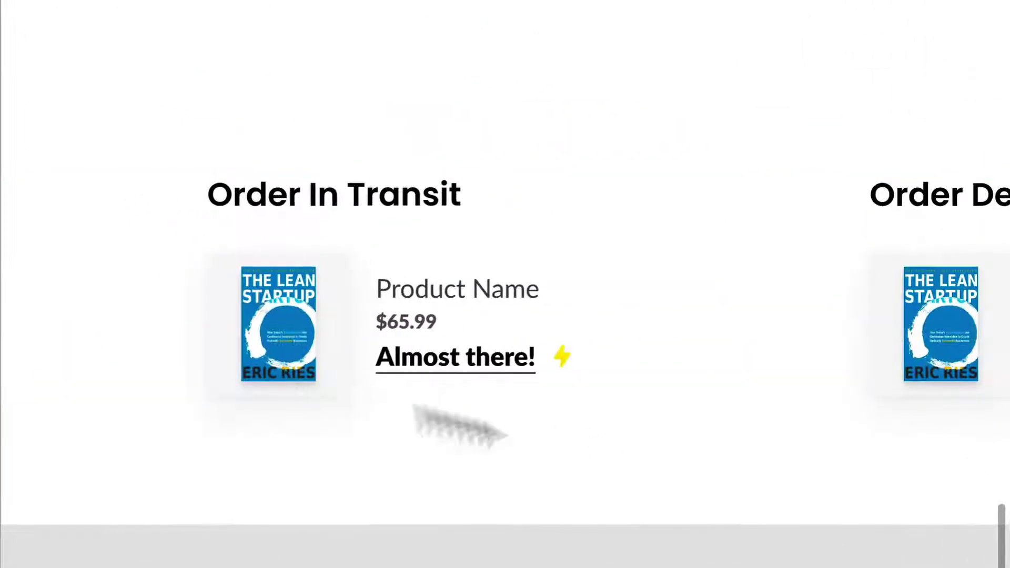
pyautogui.moveTo(395, 392); pyautogui.dragTo(832, 421)
pyautogui.moveTo(672, 440); pyautogui.dragTo(463, 377)
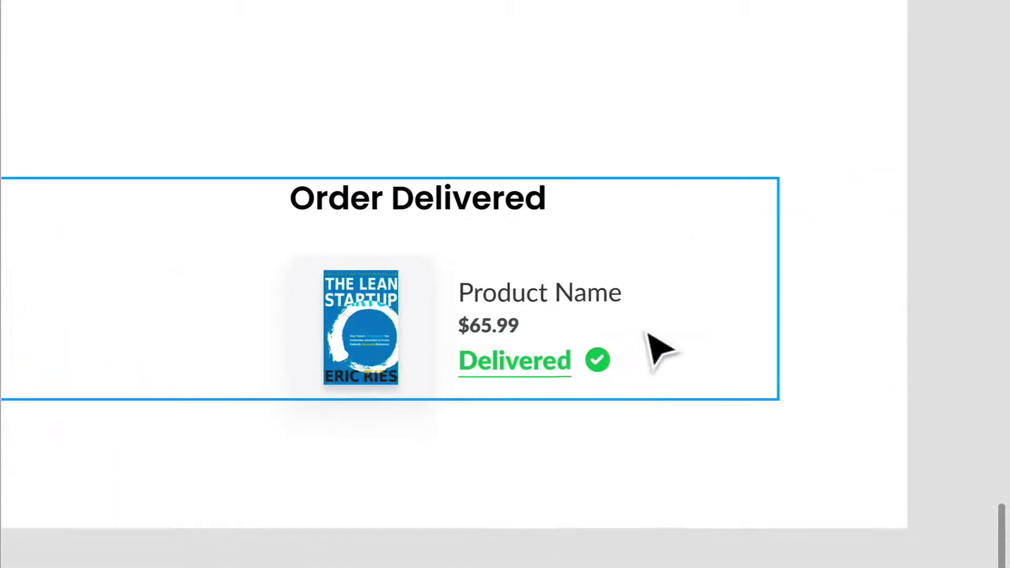
# Pan to Horizontal Product Cards and look across the Default $65.99 and Sale 00% OFF cards.
pyautogui.hscroll(-5, 427, 375)
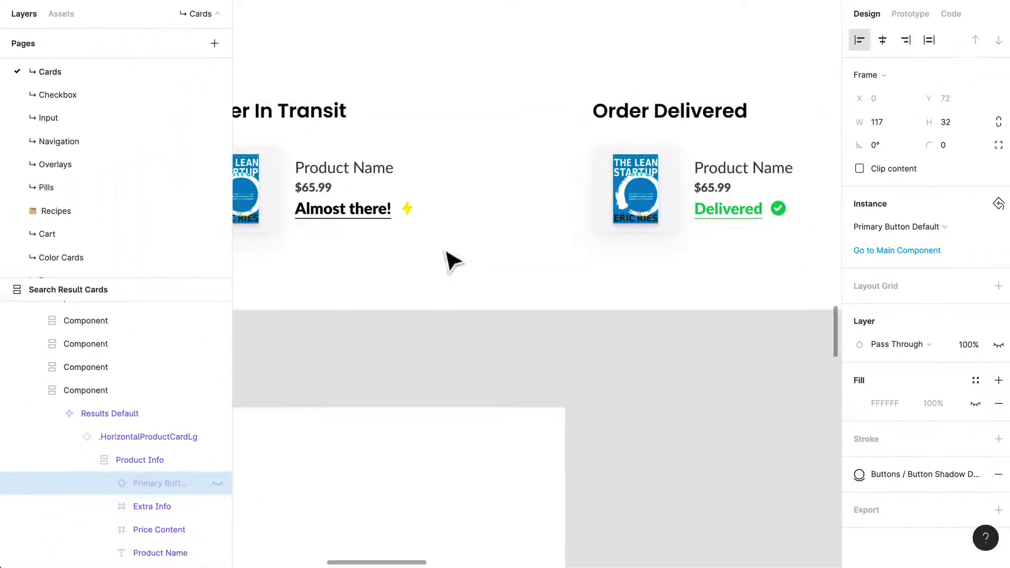
pyautogui.scroll(-5, 500, 263)
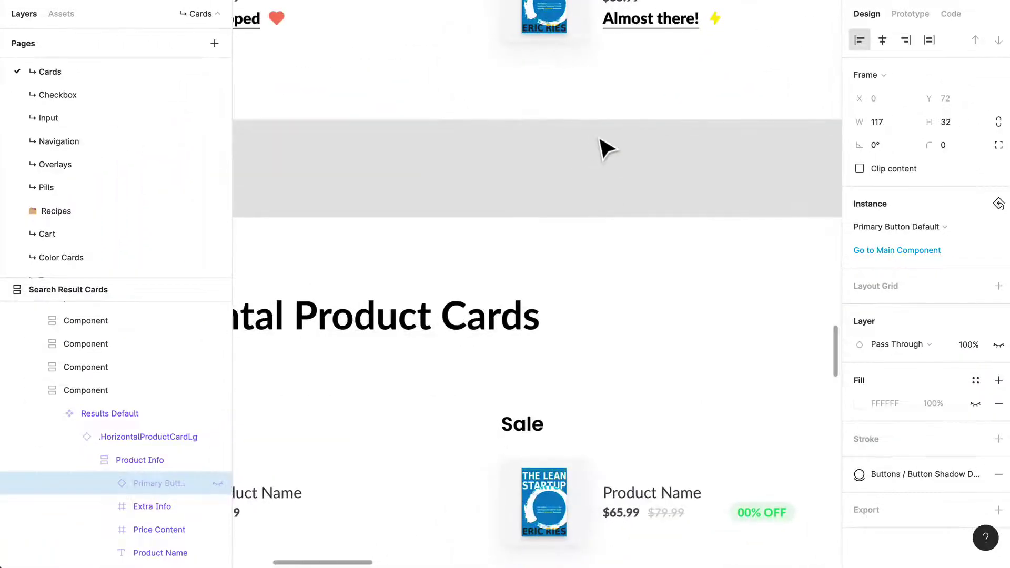
pyautogui.moveTo(604, 147); pyautogui.dragTo(661, 326)
pyautogui.hscroll(-4, 552, 274)
pyautogui.scroll(-2, 552, 274)
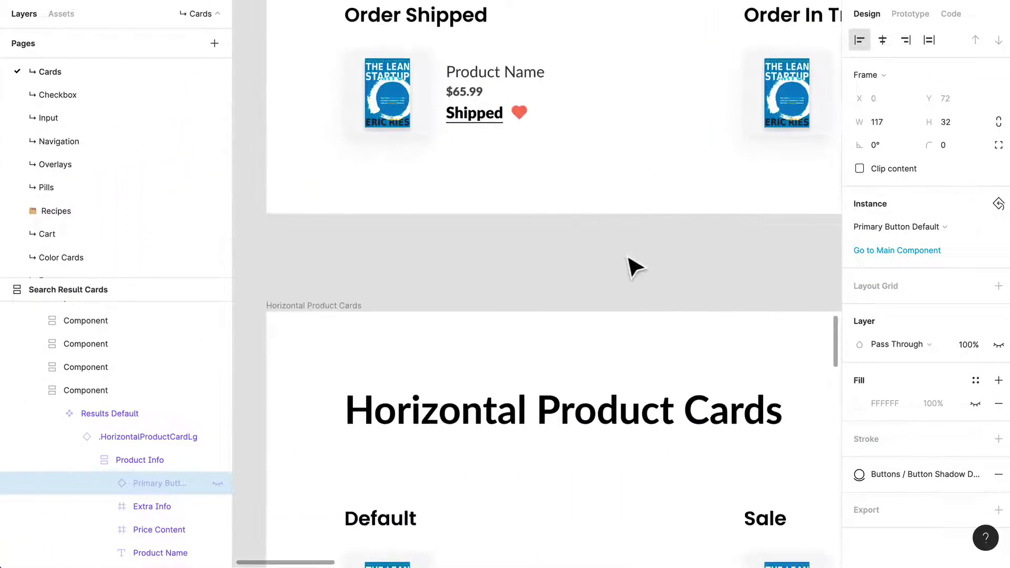
pyautogui.scroll(-5, 605, 158)
pyautogui.hscroll(2, 615, 189)
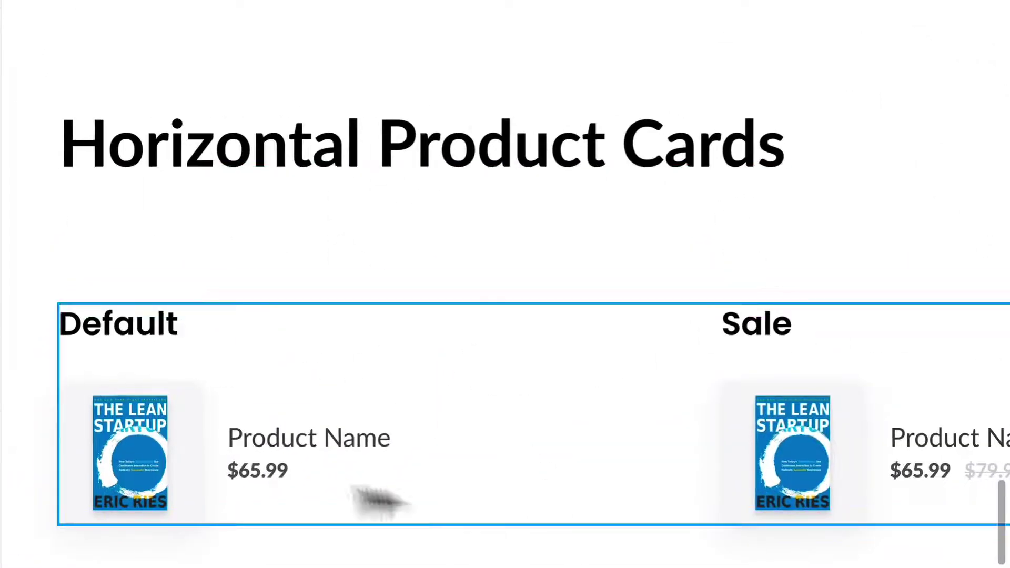
pyautogui.moveTo(803, 458); pyautogui.dragTo(375, 410)
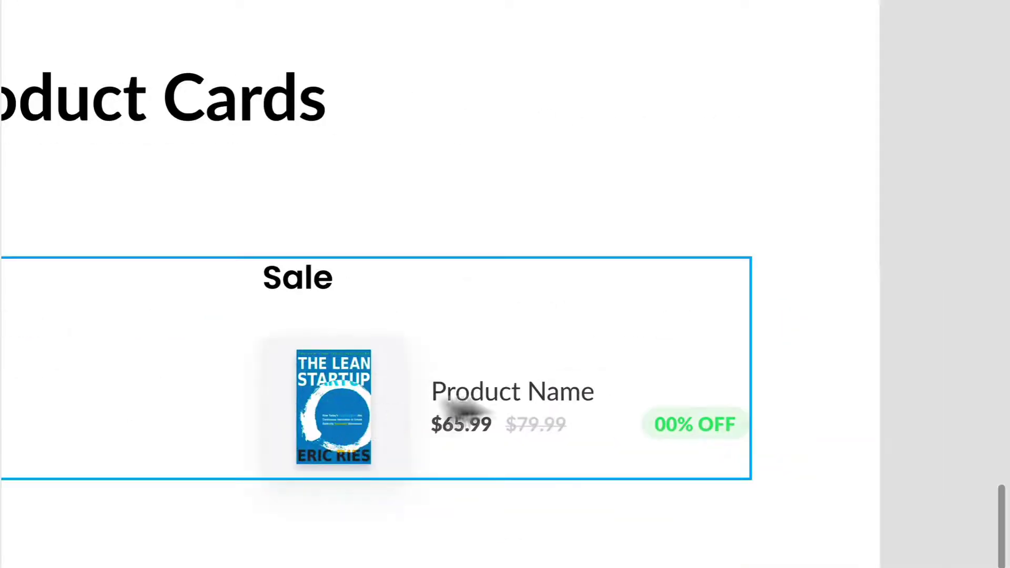
pyautogui.moveTo(180, 421); pyautogui.dragTo(637, 363)
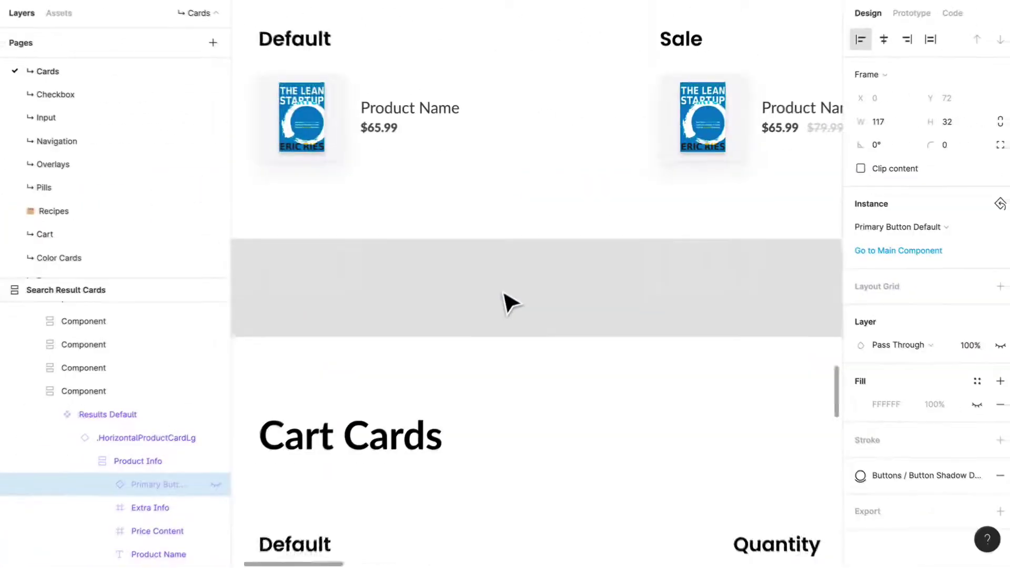
# Select the Default and Quantity cart cards, then the red Text, Image + Button card in Color Cards Grow.
pyautogui.scroll(-5, 505, 298)
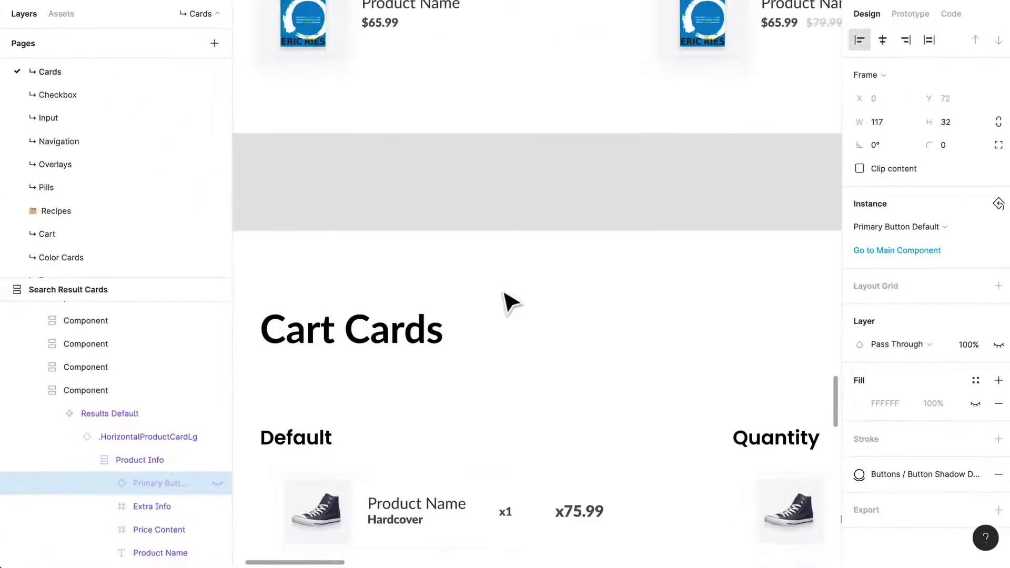
pyautogui.scroll(5, 510, 303)
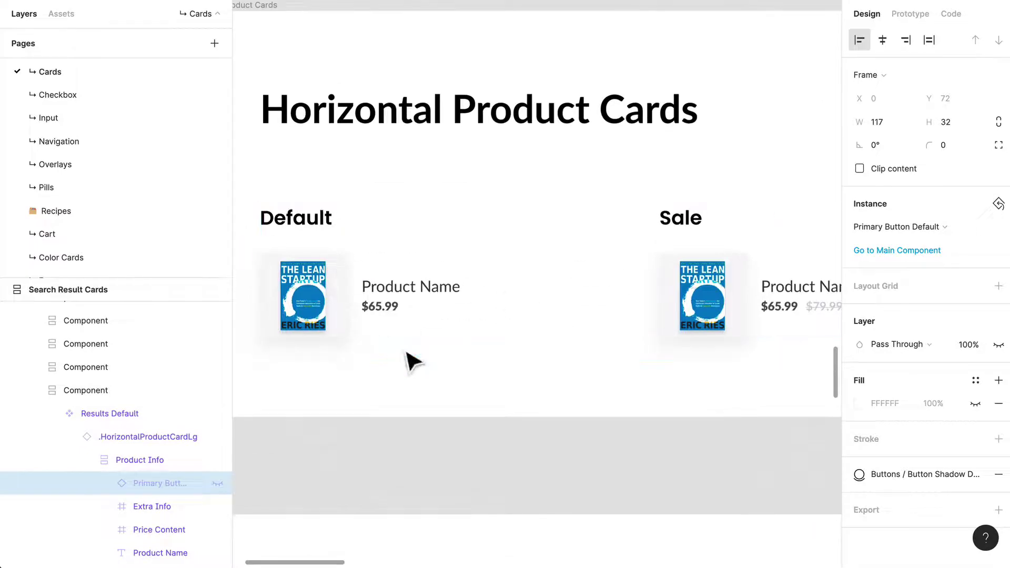
pyautogui.scroll(-5, 413, 361)
pyautogui.scroll(-1, 440, 269)
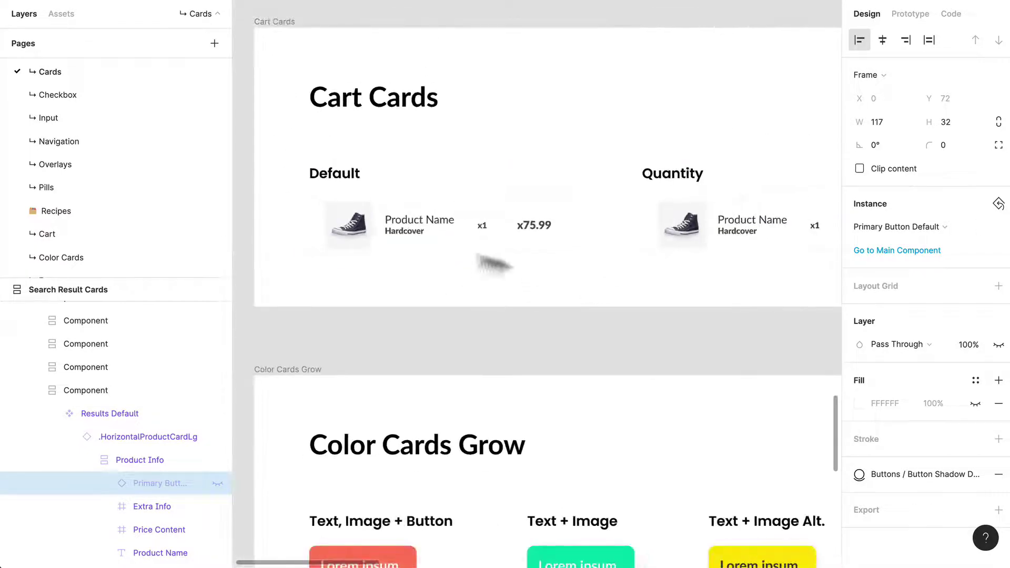
pyautogui.moveTo(711, 260)
pyautogui.mouseDown()
pyautogui.moveTo(542, 264)
pyautogui.moveTo(700, 268)
pyautogui.mouseUp()
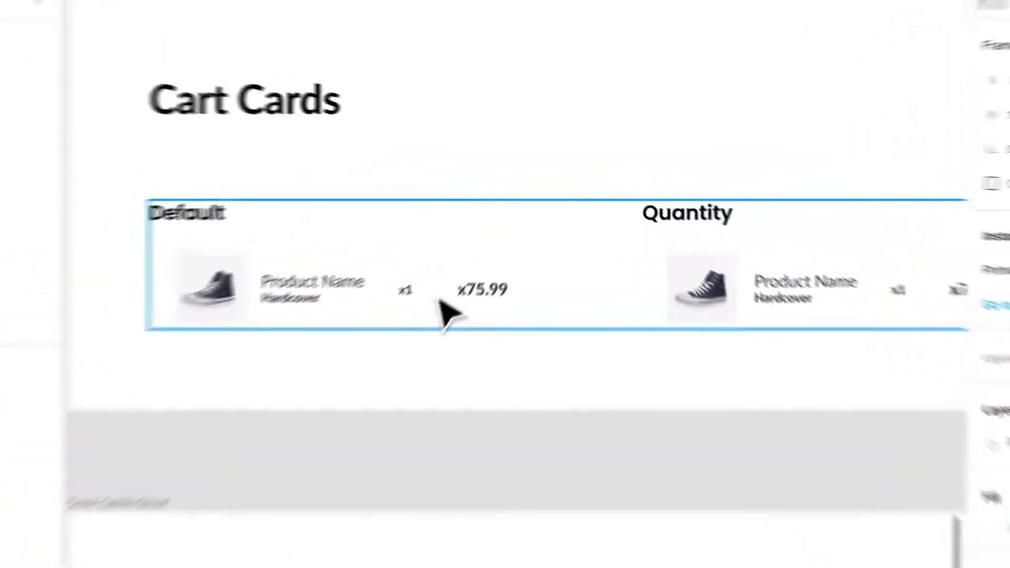
pyautogui.click(491, 255)
pyautogui.click(853, 339)
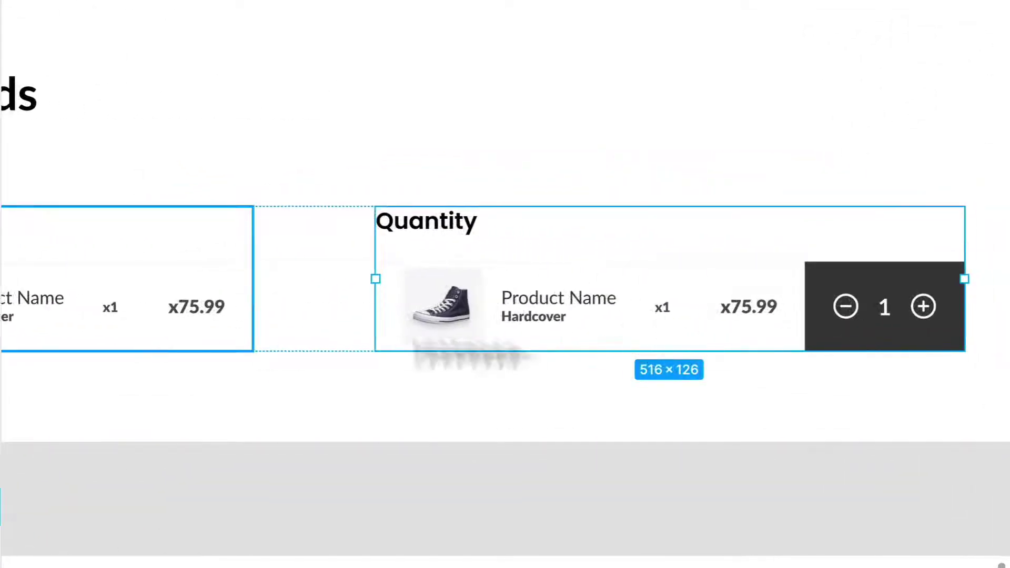
pyautogui.scroll(-10, 473, 523)
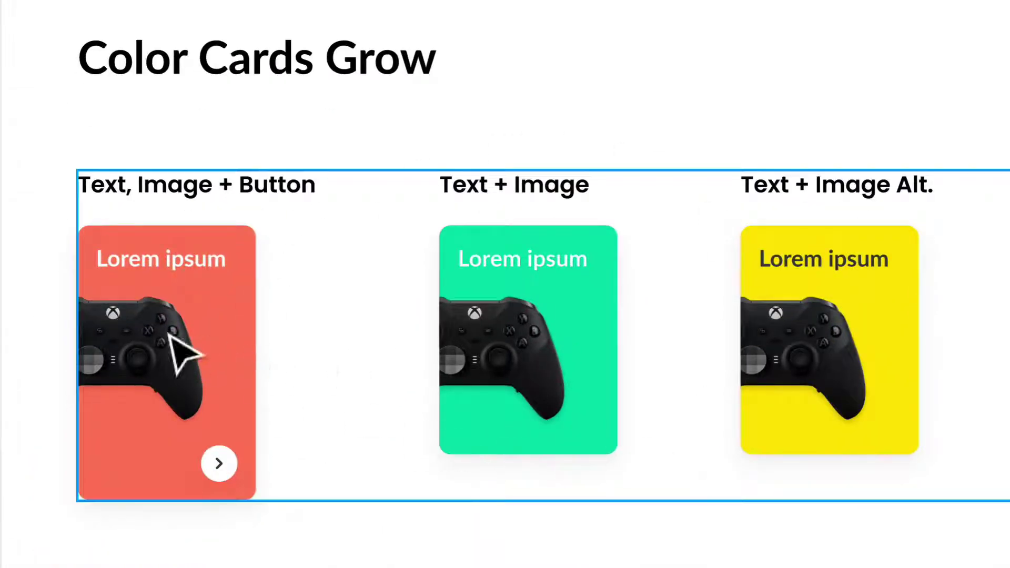
pyautogui.click(171, 335)
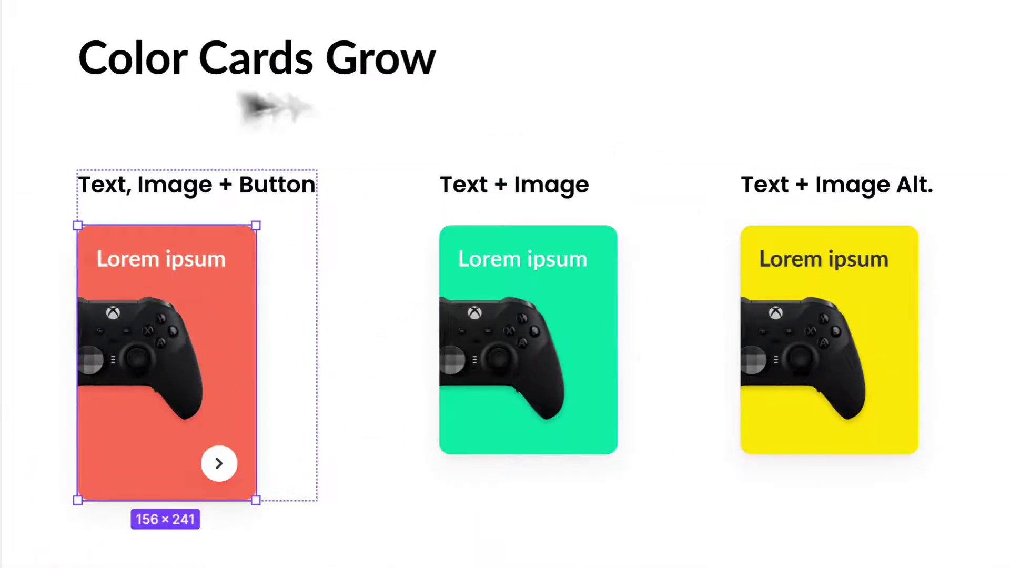
# Inside the red card, hide the Electronics 06 controller and preview the Electronics 05 phone image.
pyautogui.doubleClick(137, 343)
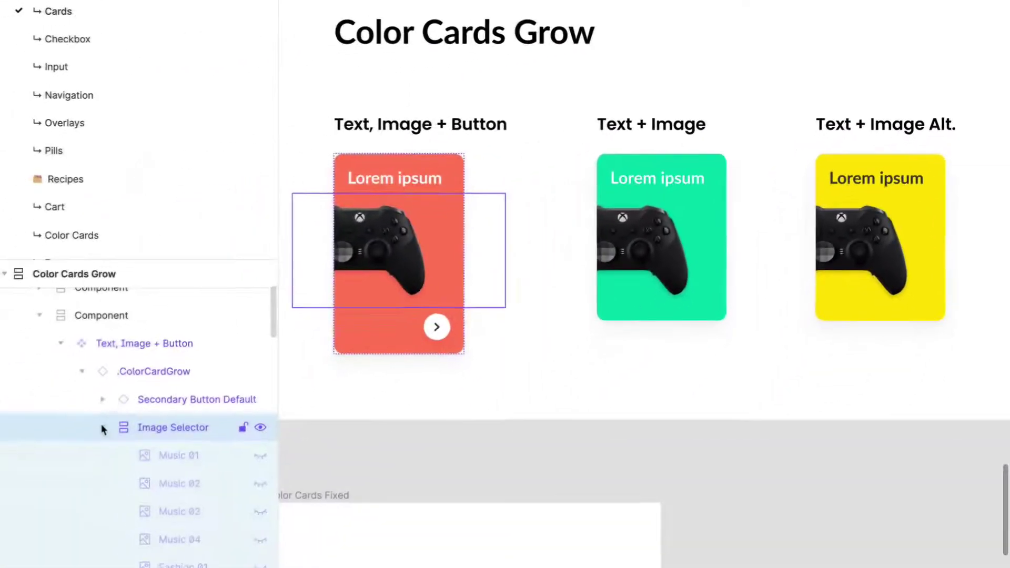
pyautogui.scroll(-5, 103, 424)
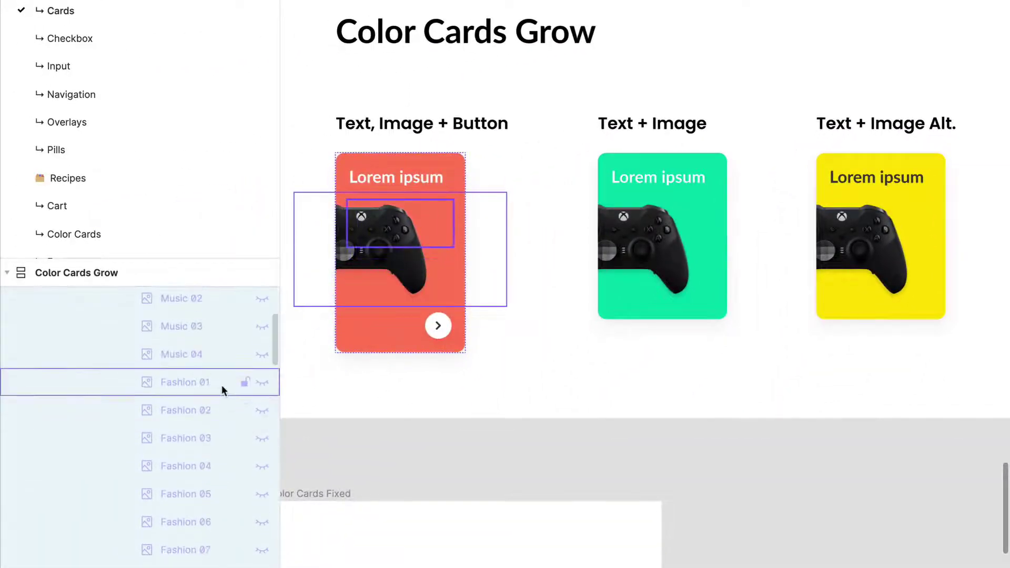
pyautogui.scroll(-10, 220, 384)
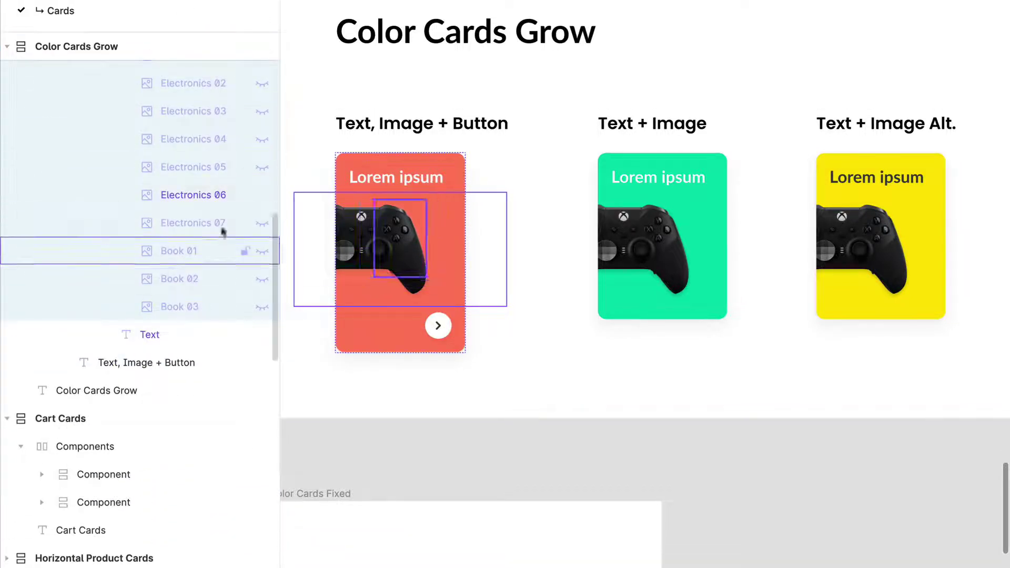
pyautogui.click(263, 197)
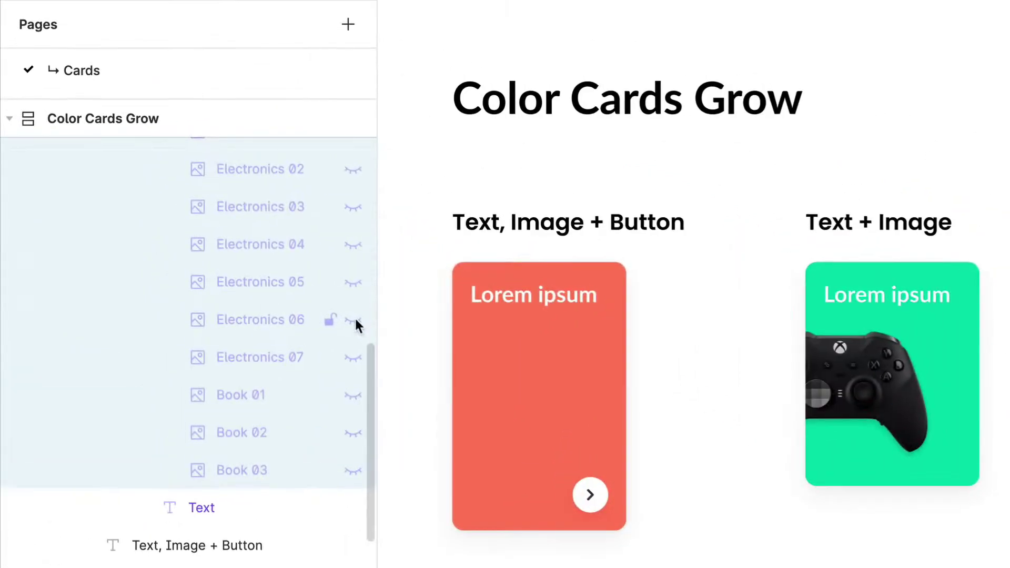
pyautogui.click(263, 169)
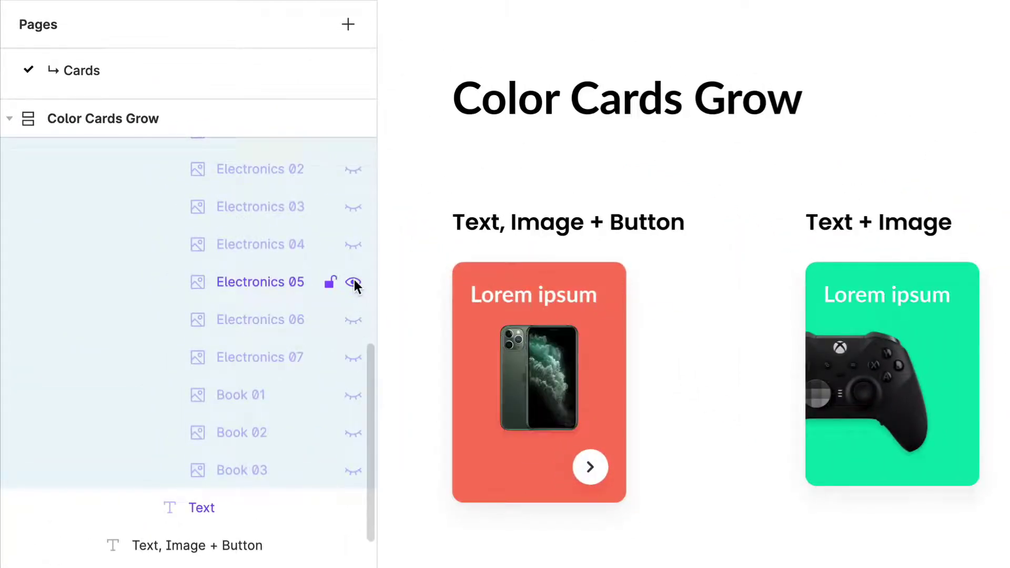
pyautogui.scroll(5, 216, 390)
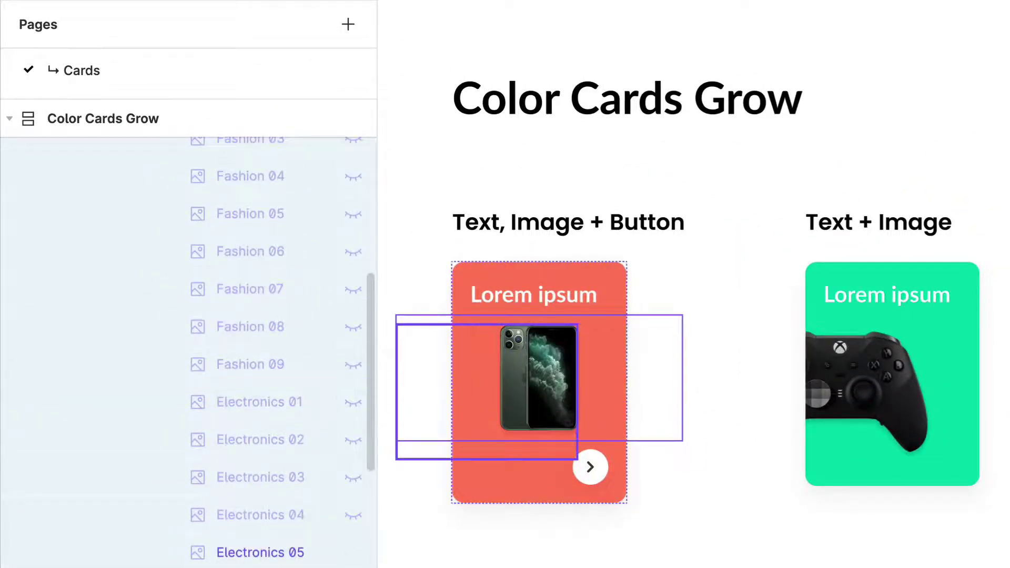
pyautogui.click(353, 553)
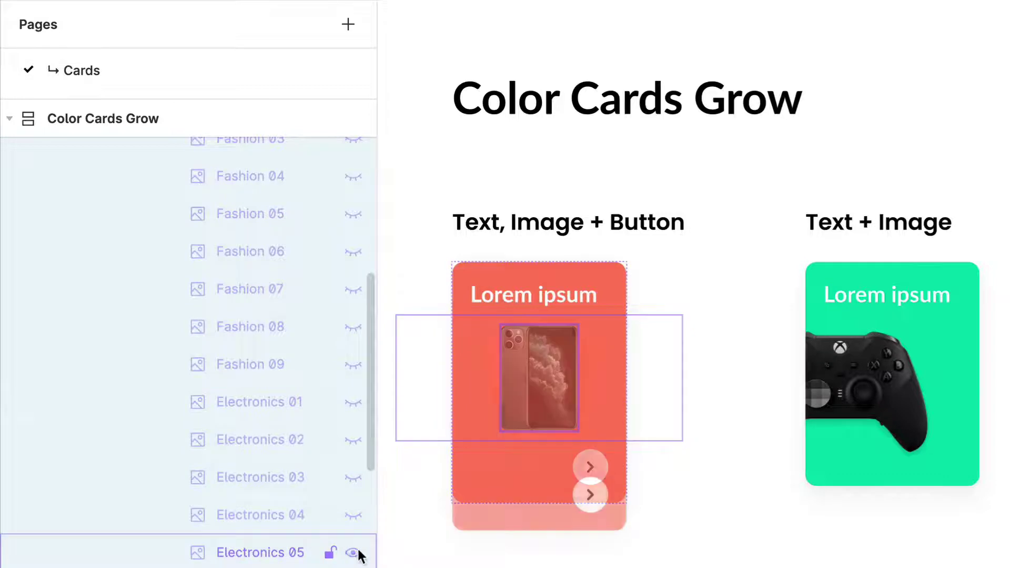
# Preview the Fashion 08 shirt, Fashion 05 shoe and Book 03 images, hiding each again.
pyautogui.click(345, 327)
pyautogui.click(345, 327)
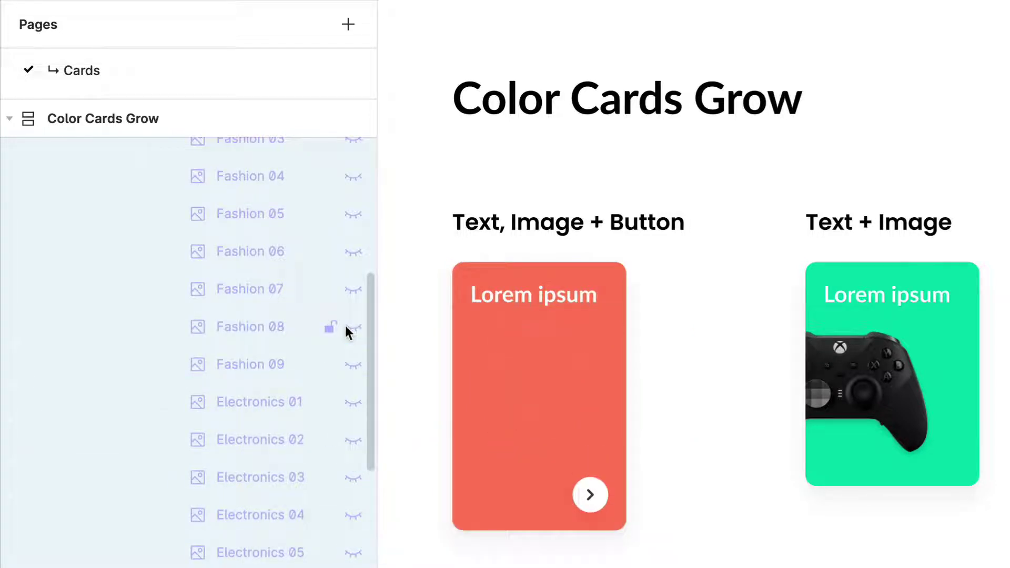
pyautogui.click(351, 212)
pyautogui.click(352, 213)
pyautogui.scroll(-3, 353, 553)
pyautogui.click(353, 552)
pyautogui.click(353, 553)
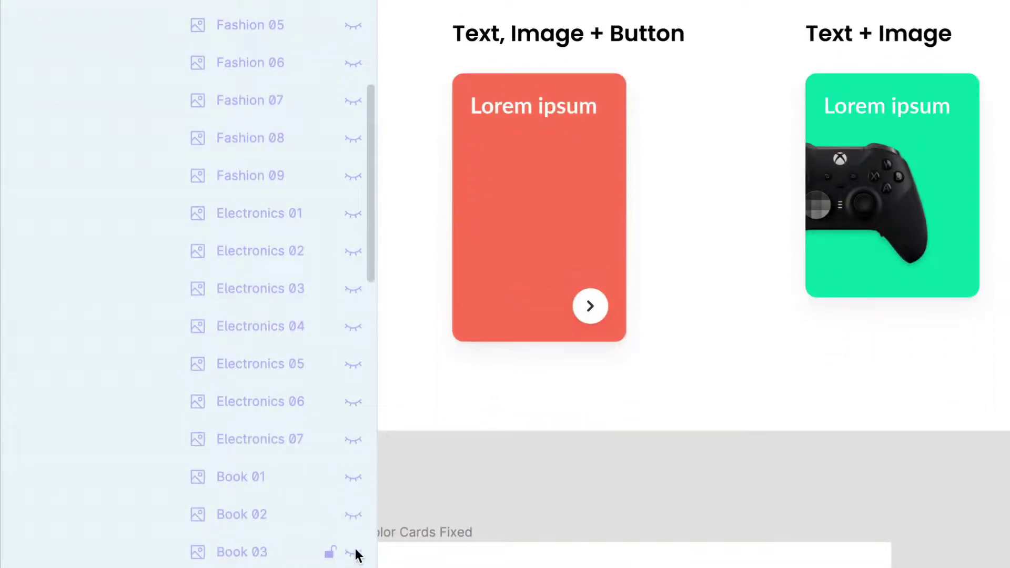
pyautogui.click(354, 552)
pyautogui.click(353, 552)
# Restore the Electronics 06 controller image, then briefly select the green Text + Image card.
pyautogui.click(352, 403)
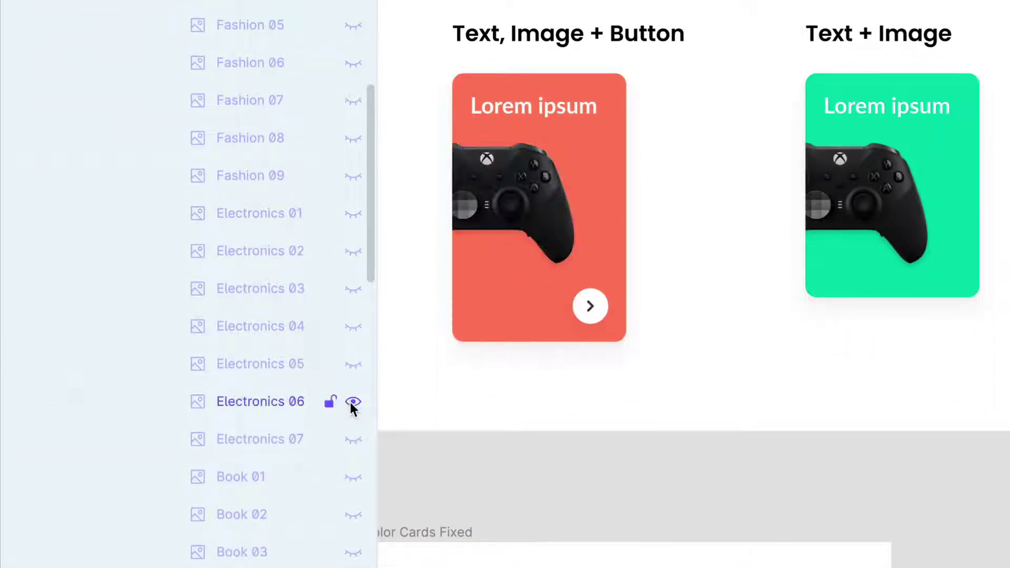
pyautogui.click(337, 401)
pyautogui.hscroll(3, 776, 339)
pyautogui.click(757, 254)
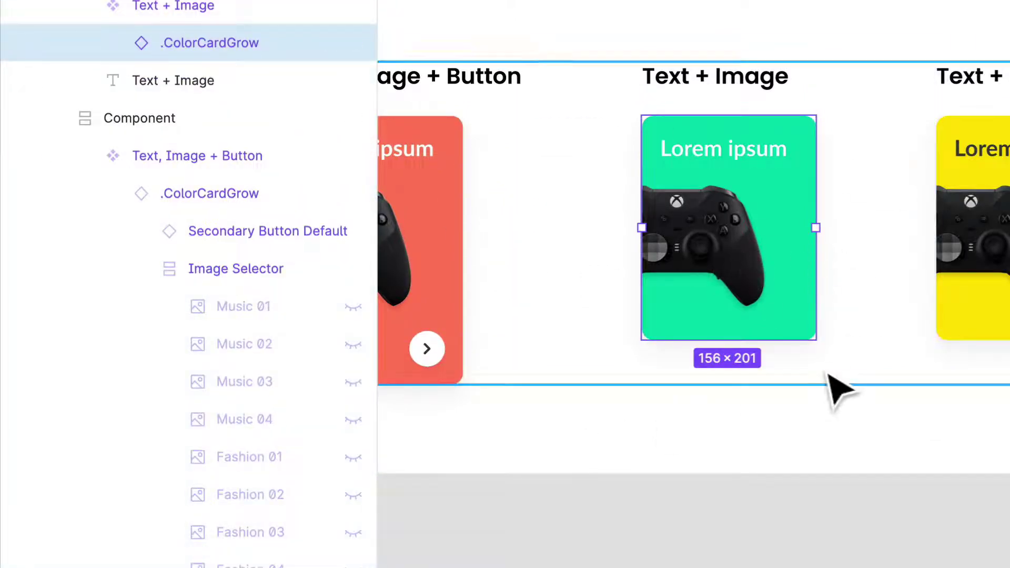
pyautogui.hscroll(-5, 863, 382)
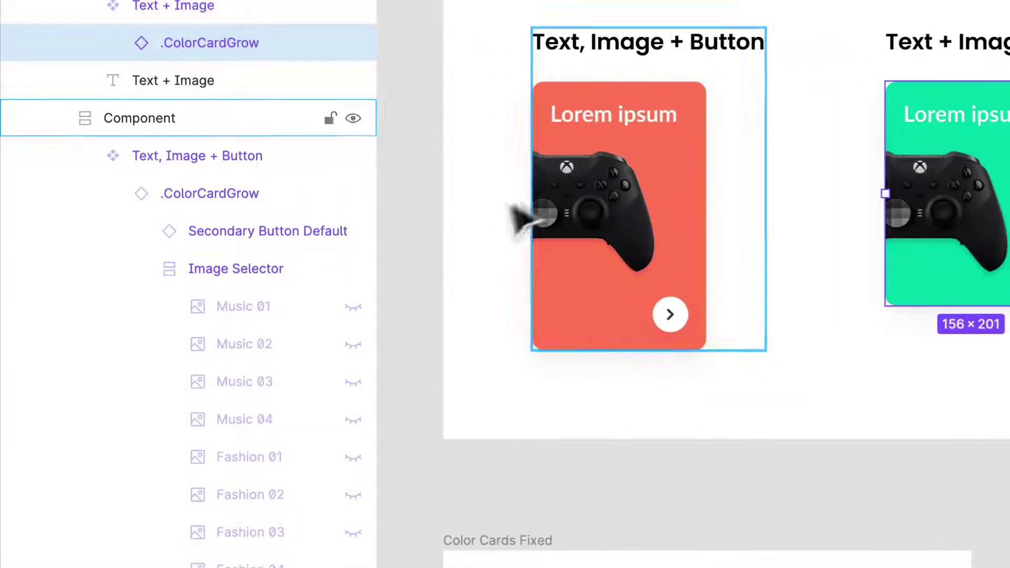
pyautogui.hscroll(5, 704, 361)
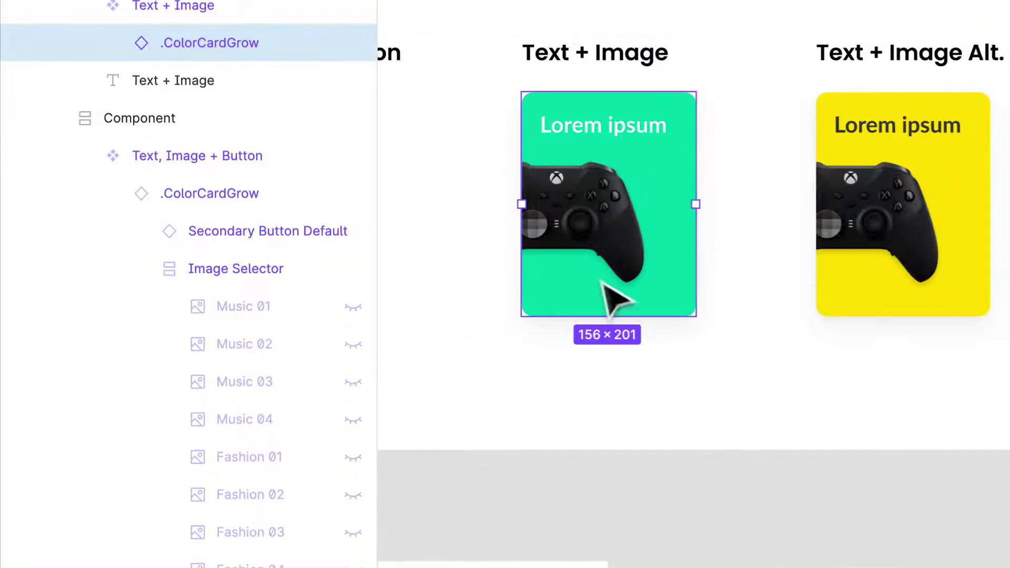
pyautogui.click(851, 473)
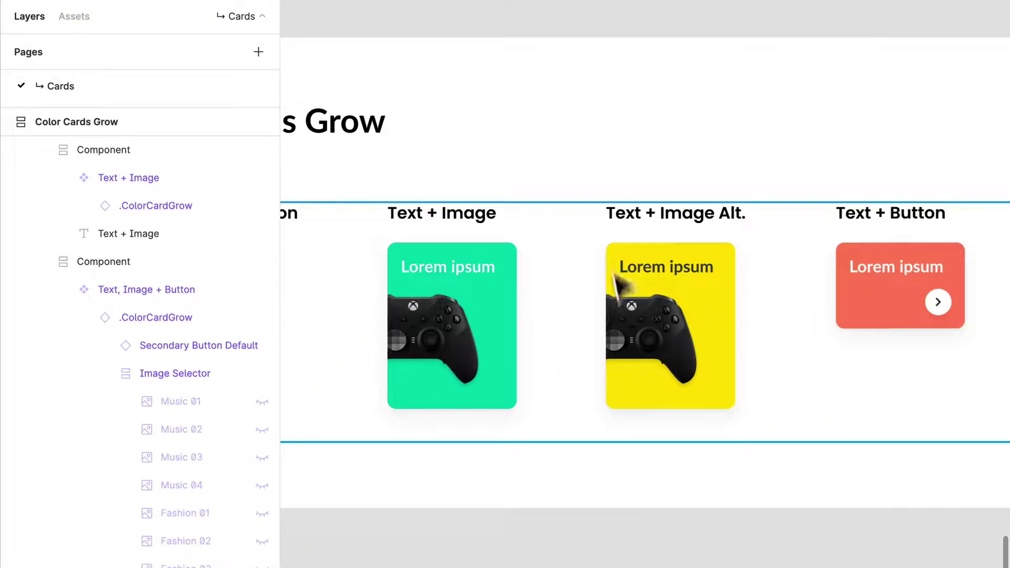
pyautogui.click(506, 287)
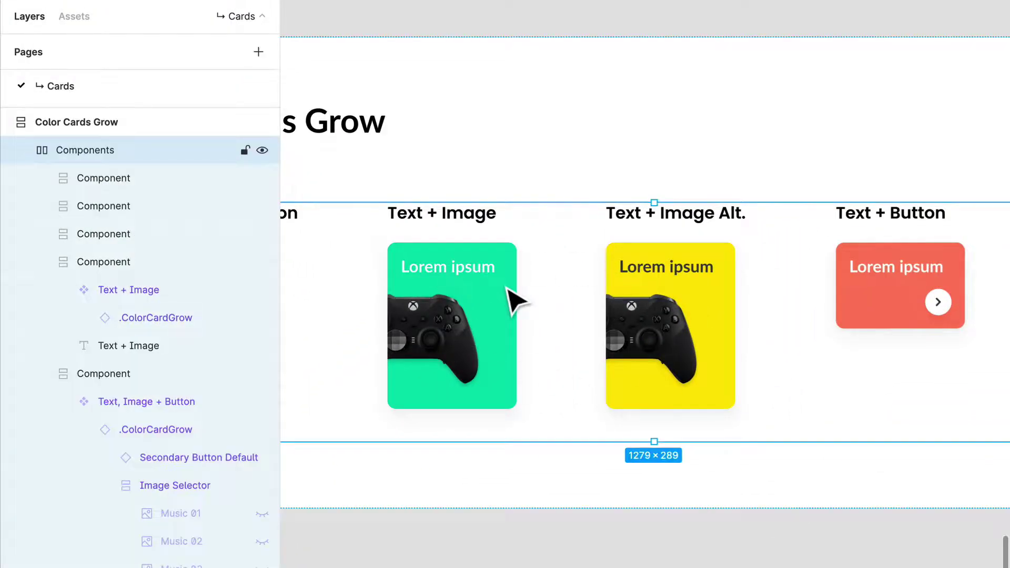
pyautogui.click(507, 287)
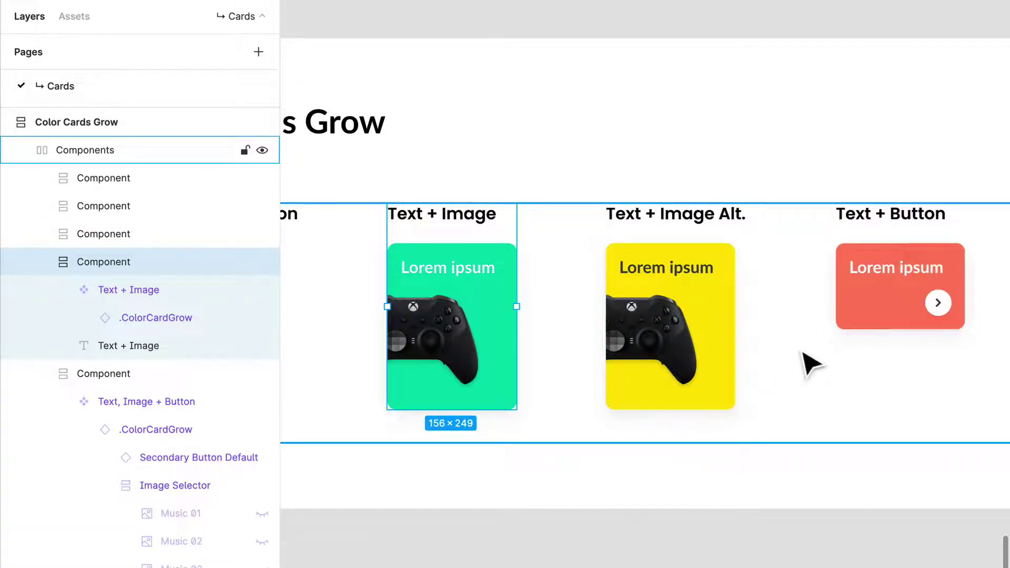
pyautogui.hscroll(6, 774, 361)
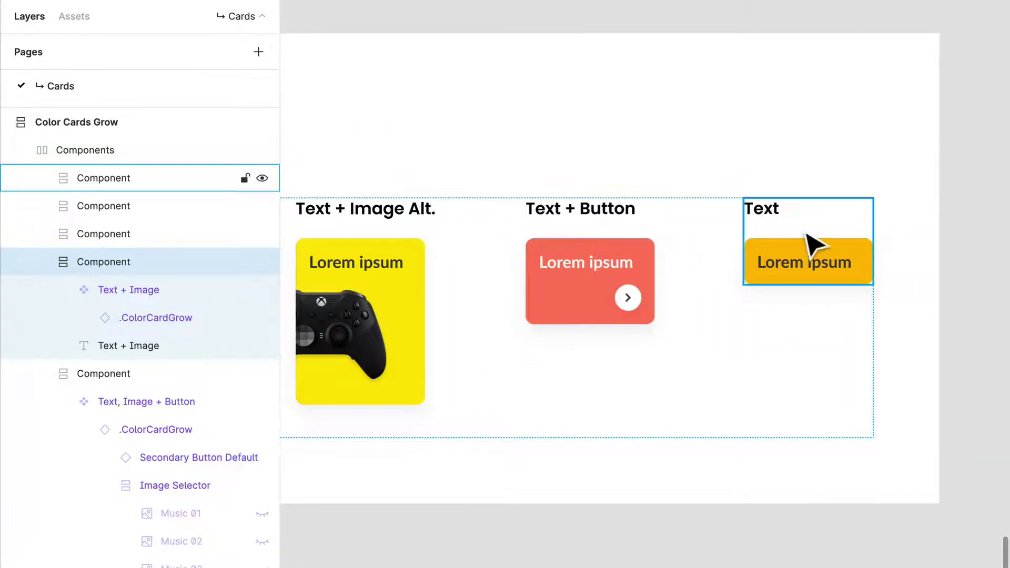
# Alt-drag a copy of the orange Text card out of the frame onto the canvas.
pyautogui.click(841, 289)
pyautogui.click(807, 363)
pyautogui.click(801, 265)
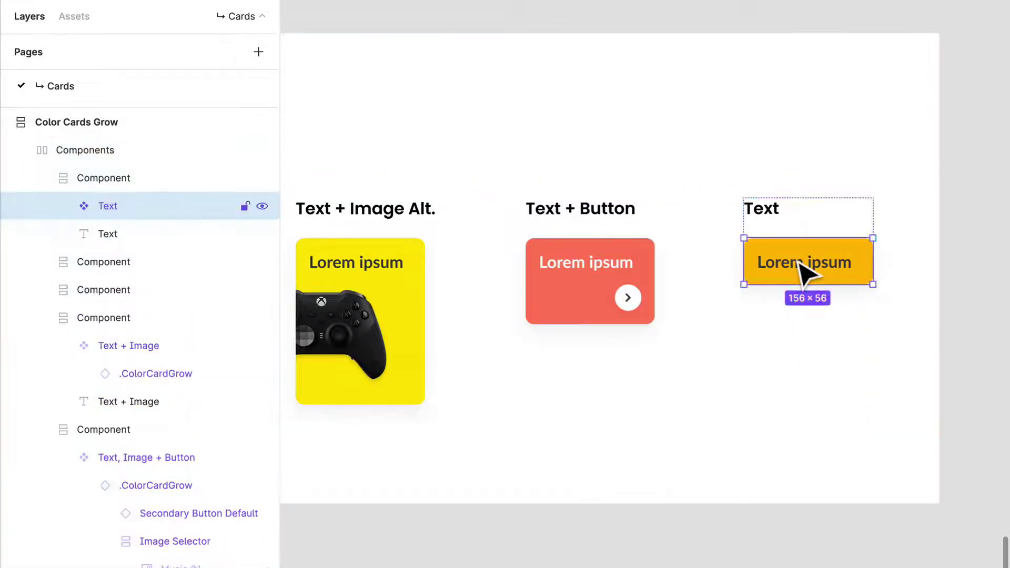
pyautogui.moveTo(818, 292); pyautogui.dragTo(900, 129)
pyautogui.moveTo(889, 327); pyautogui.dragTo(677, 429)
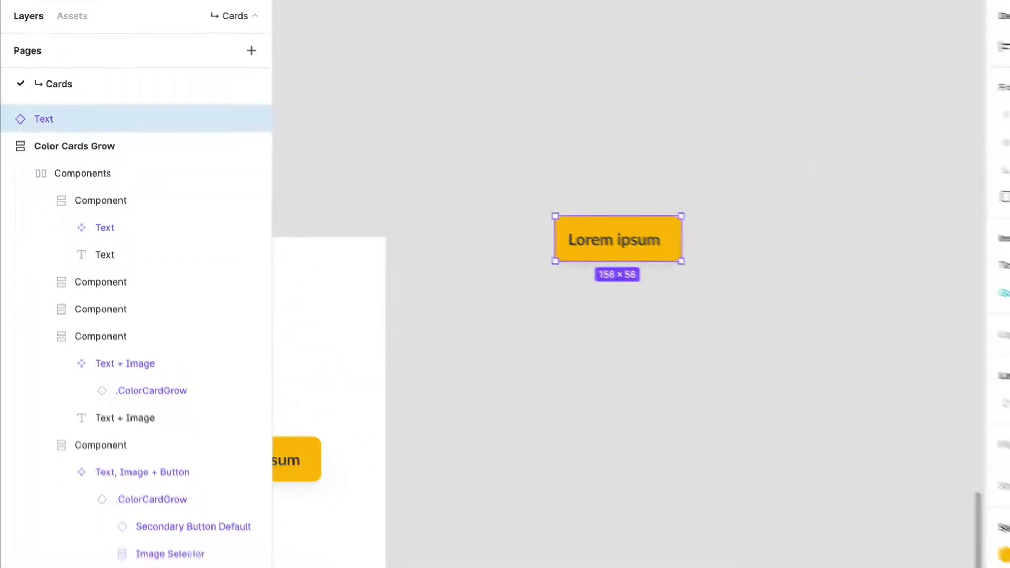
# Recolour the copied card's background from Accents/Orange to Background/Gray 20.
pyautogui.click(910, 477)
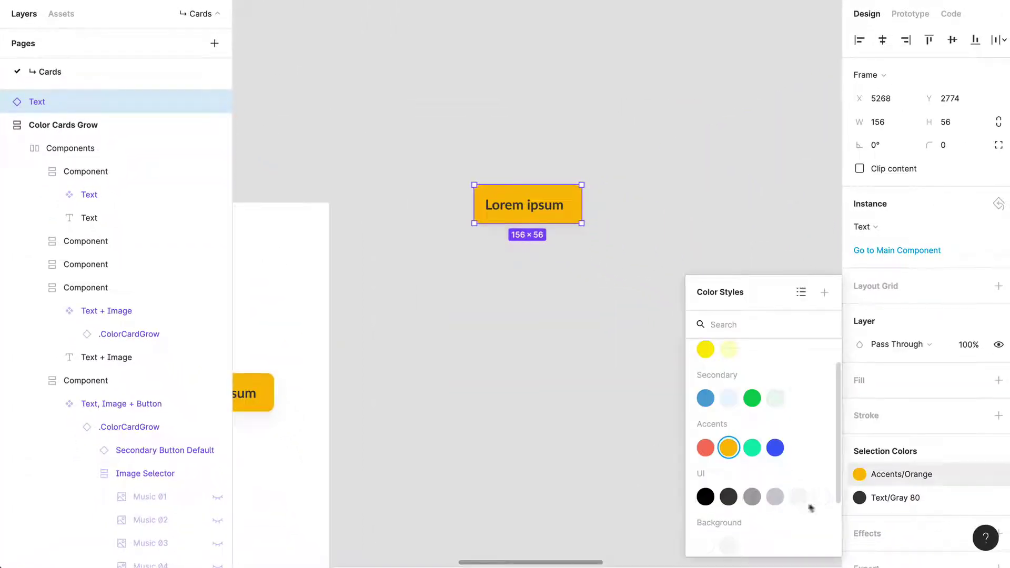
pyautogui.click(729, 545)
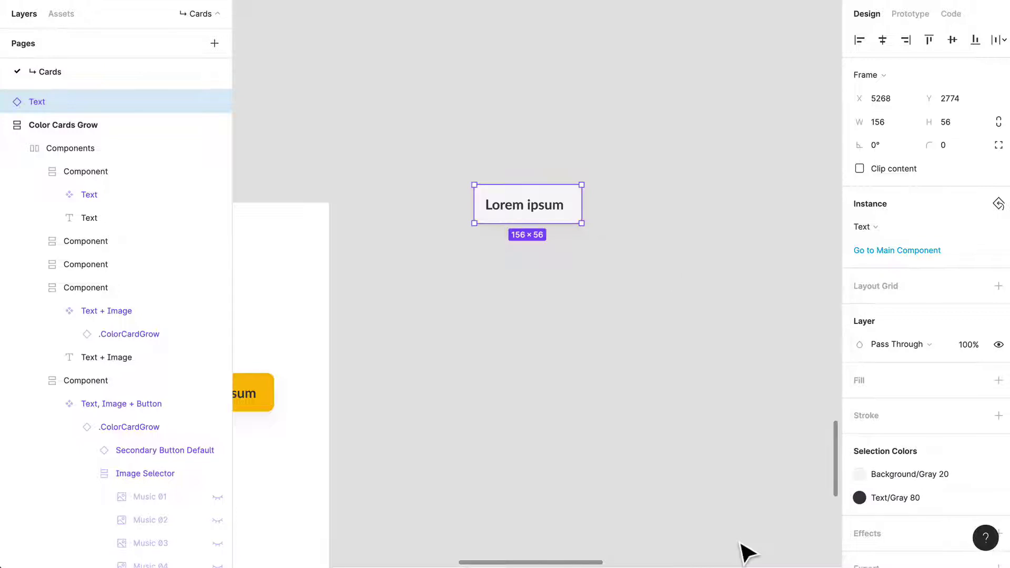
pyautogui.click(627, 352)
# Delete the gray test card and scroll to the Color Cards Fixed frame.
pyautogui.click(574, 218)
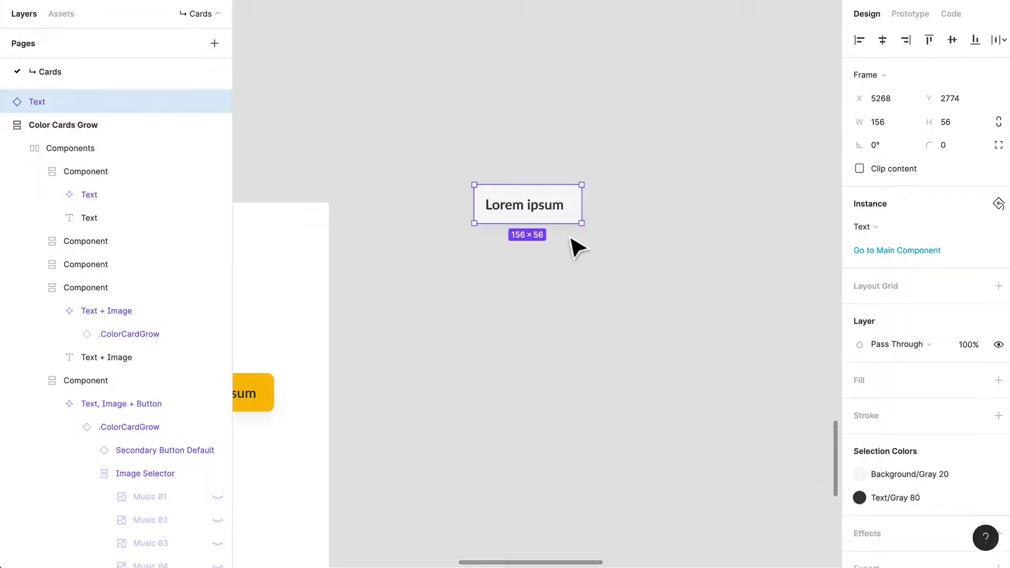
pyautogui.press('Delete')
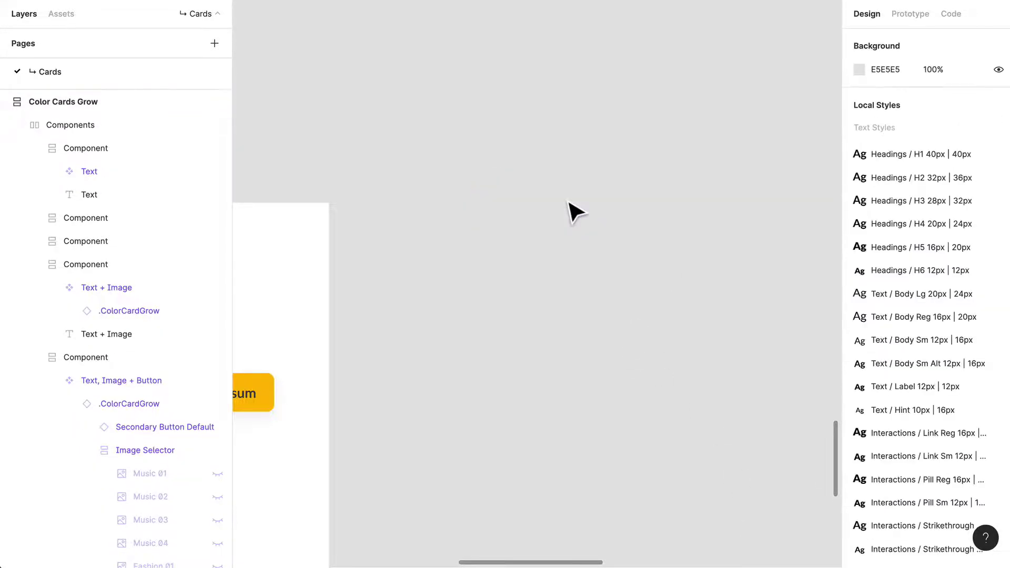
pyautogui.hscroll(-5, 491, 308)
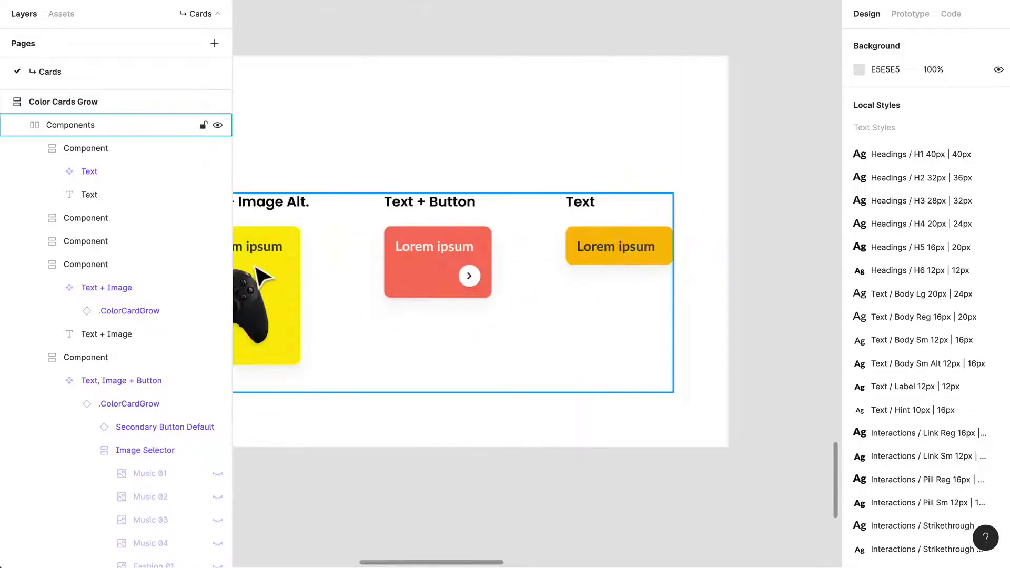
pyautogui.scroll(-3, 360, 243)
pyautogui.scroll(-5, 510, 219)
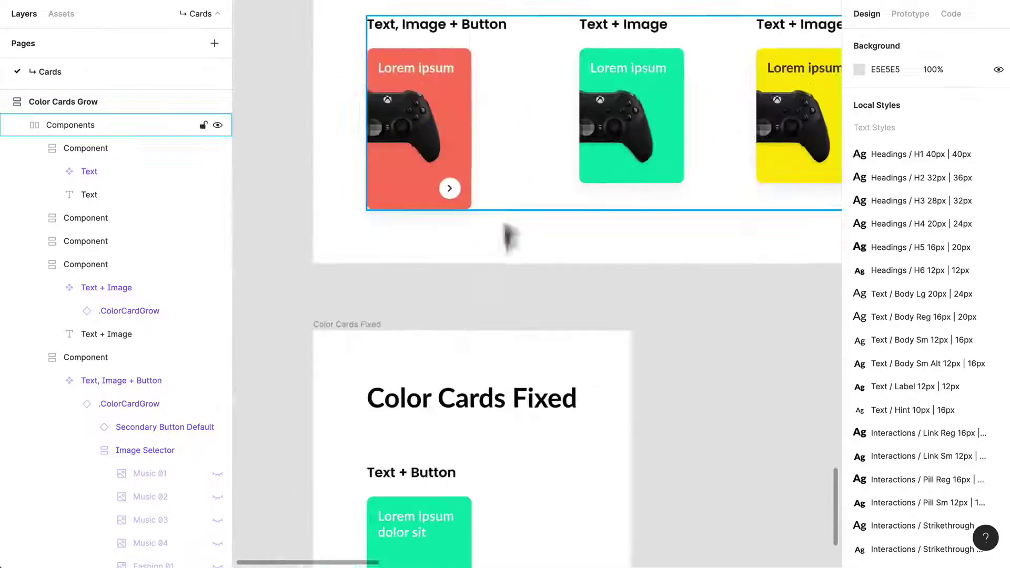
pyautogui.scroll(1, 577, 264)
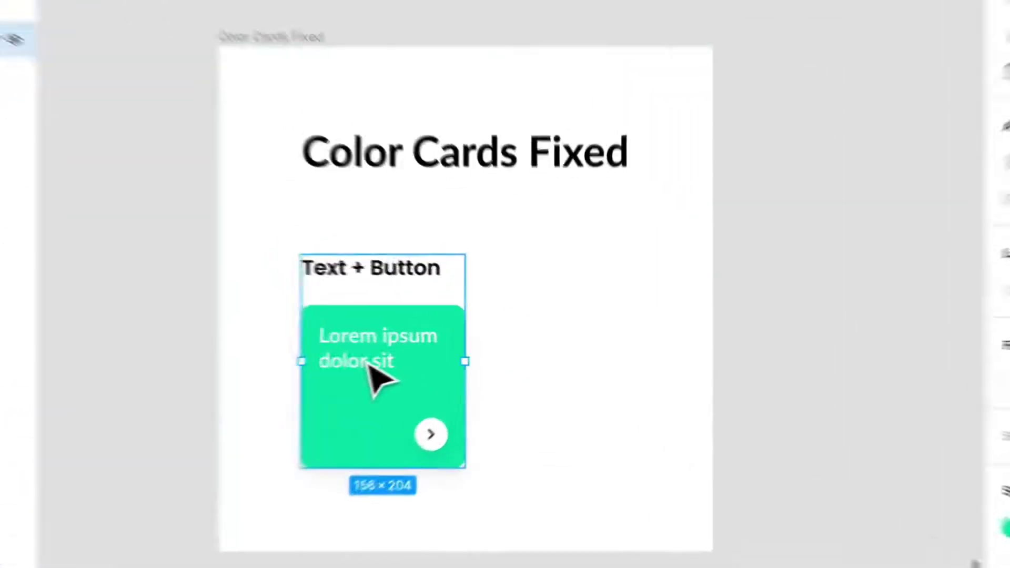
# Type test text 'asd' into the green card's label, then undo to restore 'Lorem ipsum dolor sit'.
pyautogui.doubleClick(447, 358)
pyautogui.write('asd')
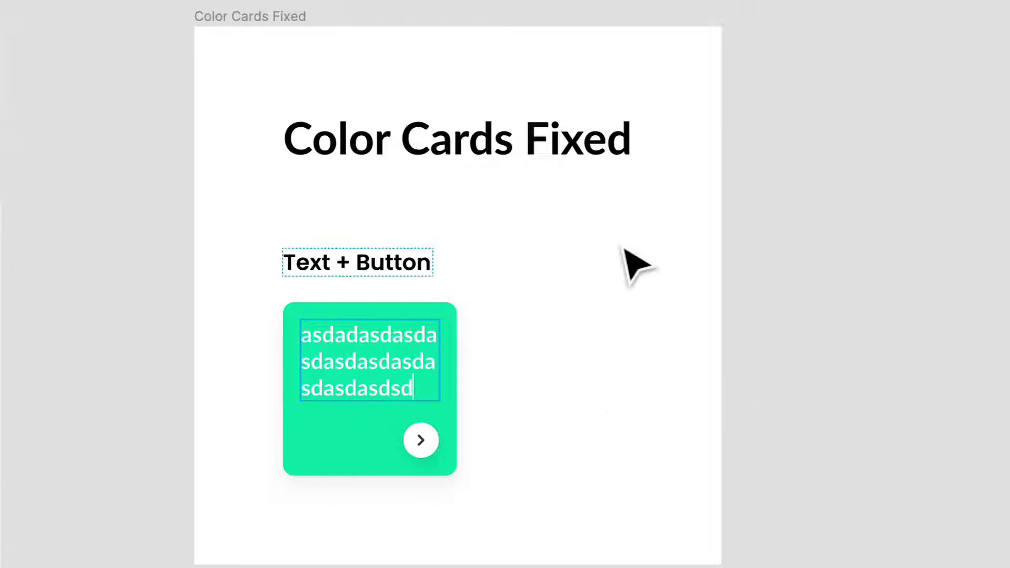
pyautogui.hotkey('ctrl', 'z')
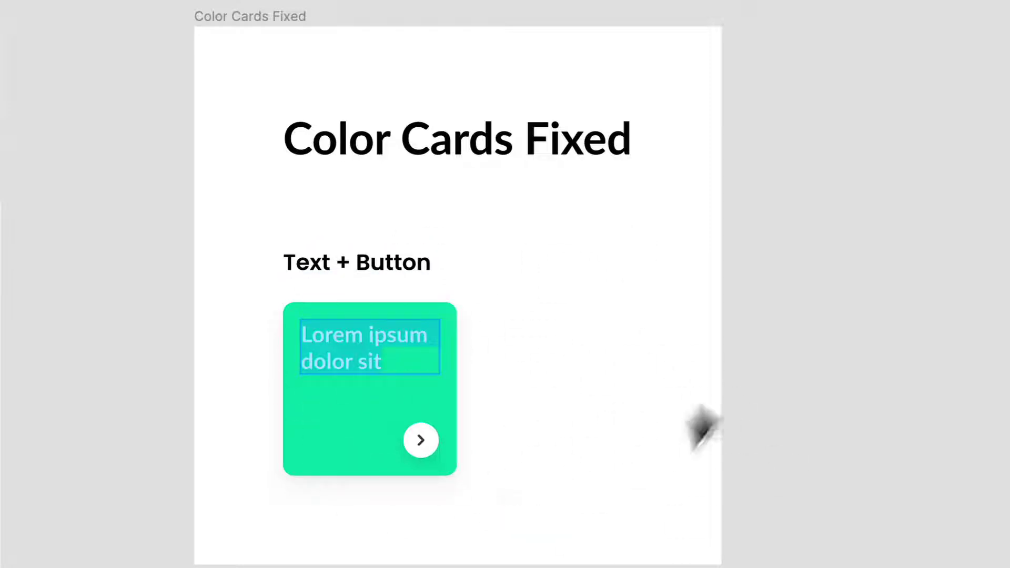
pyautogui.click(452, 436)
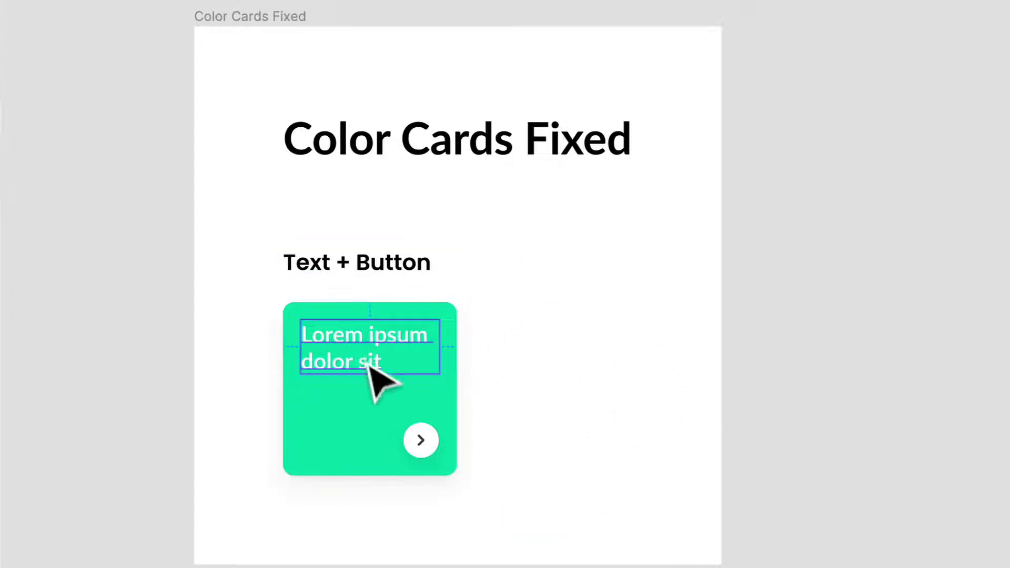
pyautogui.click(390, 372)
pyautogui.doubleClick(413, 372)
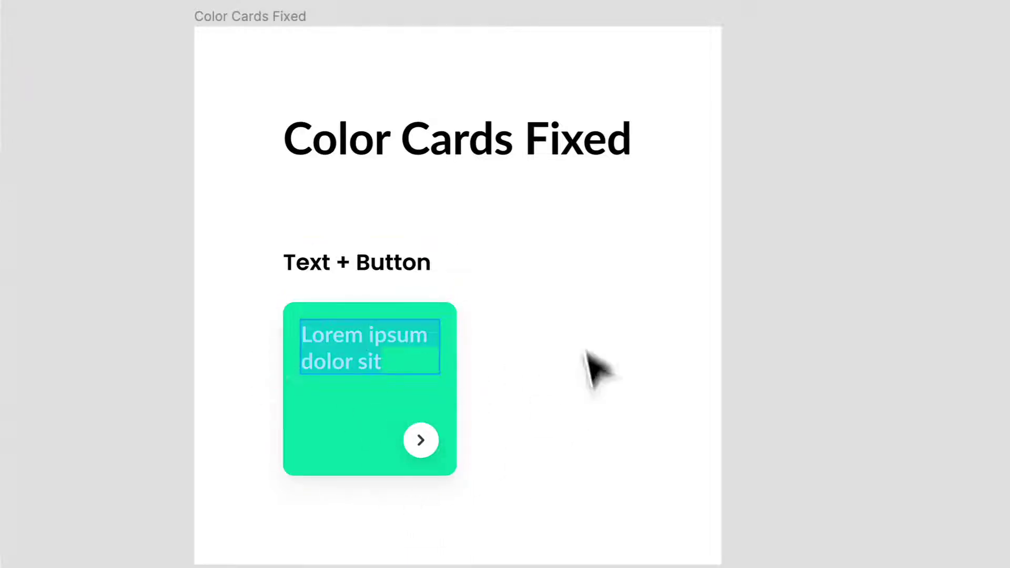
pyautogui.click(333, 440)
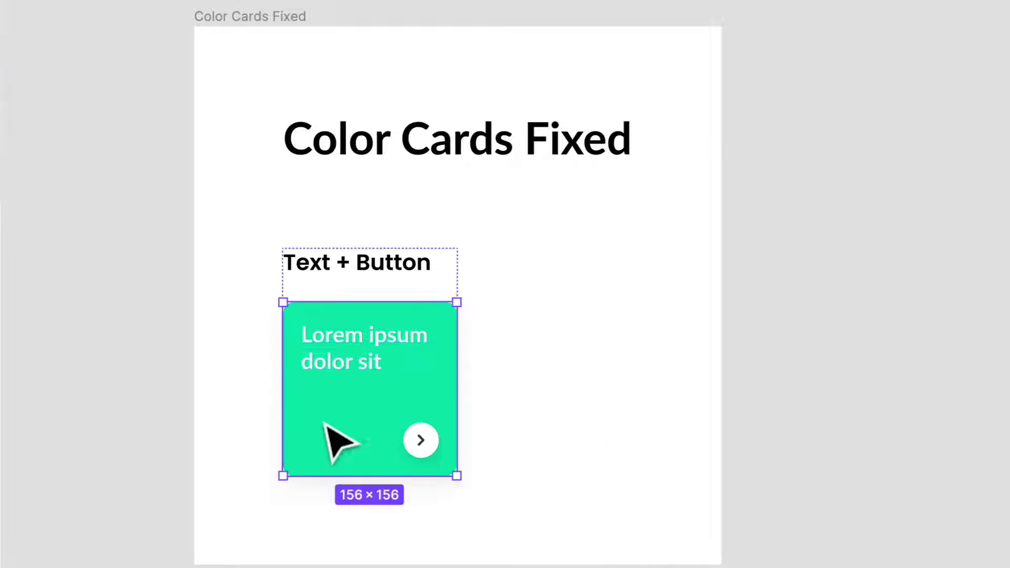
pyautogui.moveTo(406, 444); pyautogui.dragTo(974, 334)
pyautogui.moveTo(437, 270); pyautogui.dragTo(618, 269)
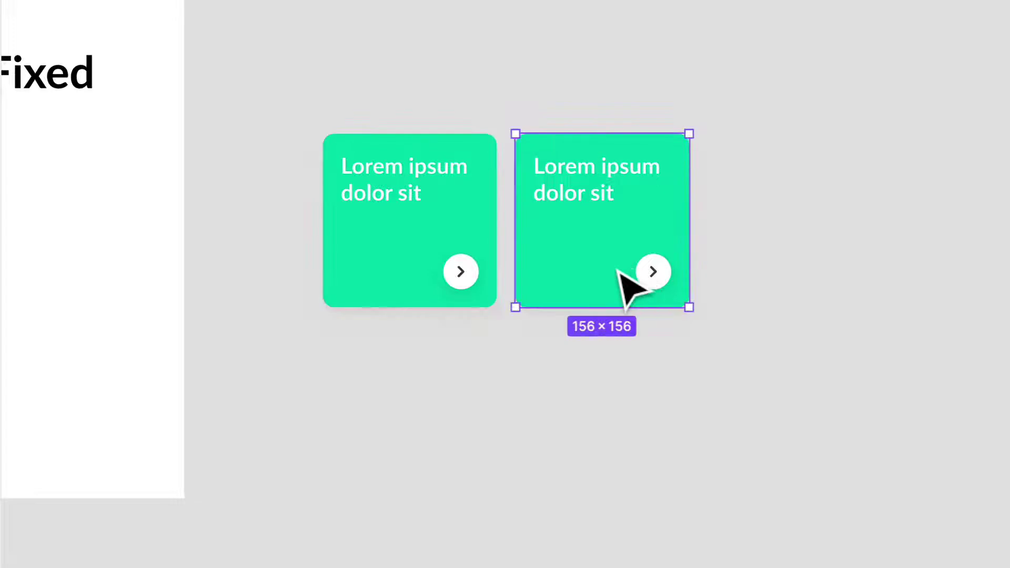
pyautogui.moveTo(605, 385); pyautogui.dragTo(496, 410)
pyautogui.click(821, 494)
pyautogui.moveTo(820, 495); pyautogui.dragTo(437, 196)
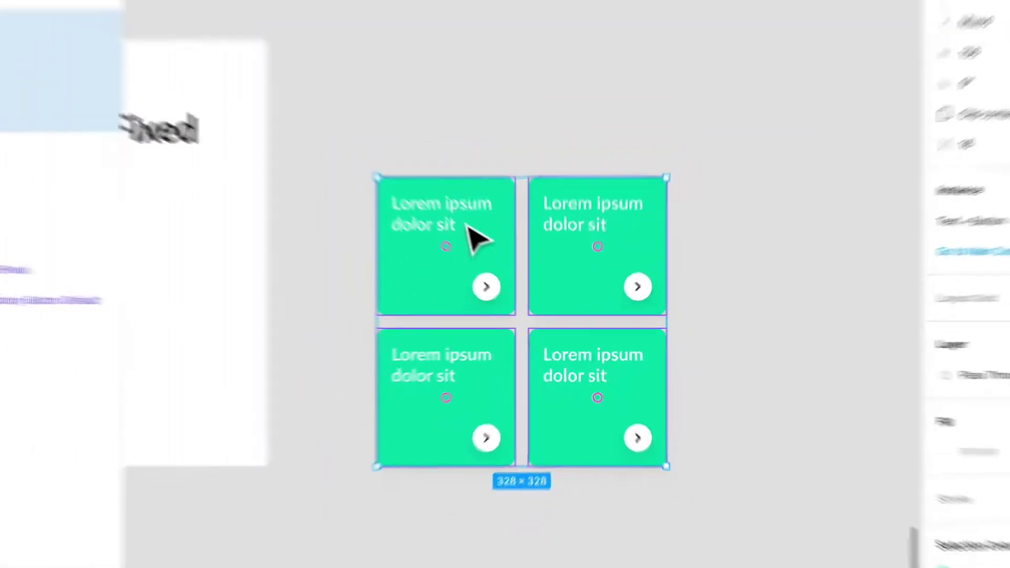
pyautogui.click(443, 206)
pyautogui.scroll(6, 479, 158)
pyautogui.scroll(-6, 566, 417)
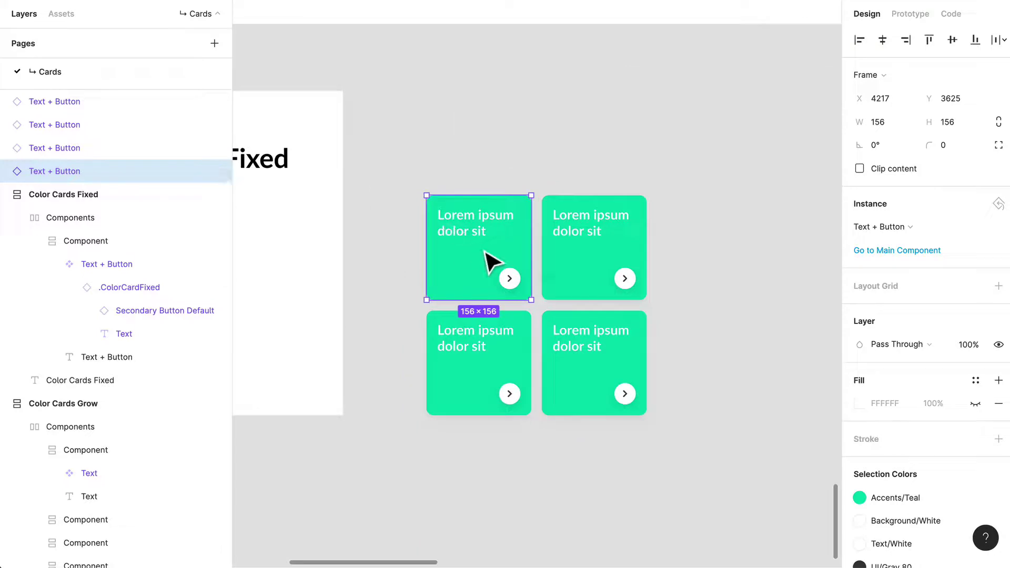
pyautogui.doubleClick(458, 224)
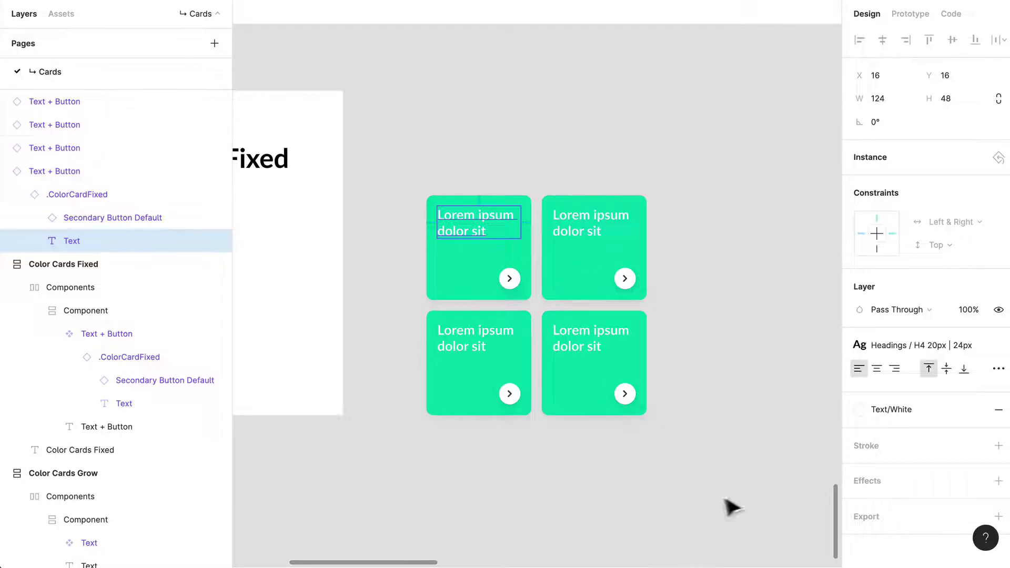
pyautogui.moveTo(721, 486); pyautogui.dragTo(527, 153)
# Delete the four duplicated cards and move the view toward the other card frames.
pyautogui.press('Delete')
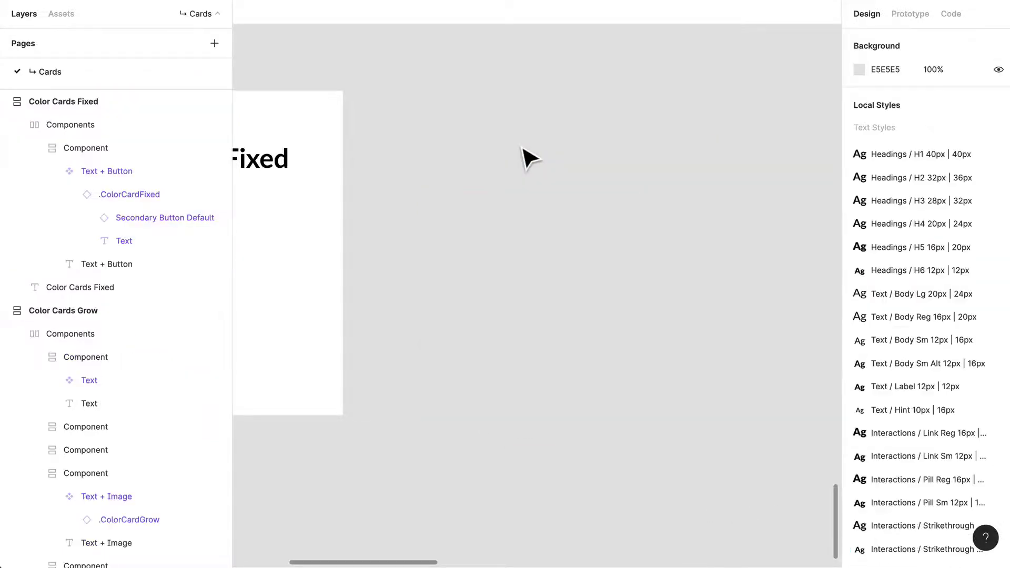
pyautogui.scroll(-5, 528, 158)
pyautogui.moveTo(527, 79); pyautogui.dragTo(485, 467)
# Pan to the Base section showing the Large headphone and Small laptop vertical cards.
pyautogui.scroll(3, 638, 247)
pyautogui.scroll(5, 541, 388)
pyautogui.scroll(3, 514, 288)
pyautogui.scroll(5, 550, 232)
pyautogui.hscroll(-4, 502, 286)
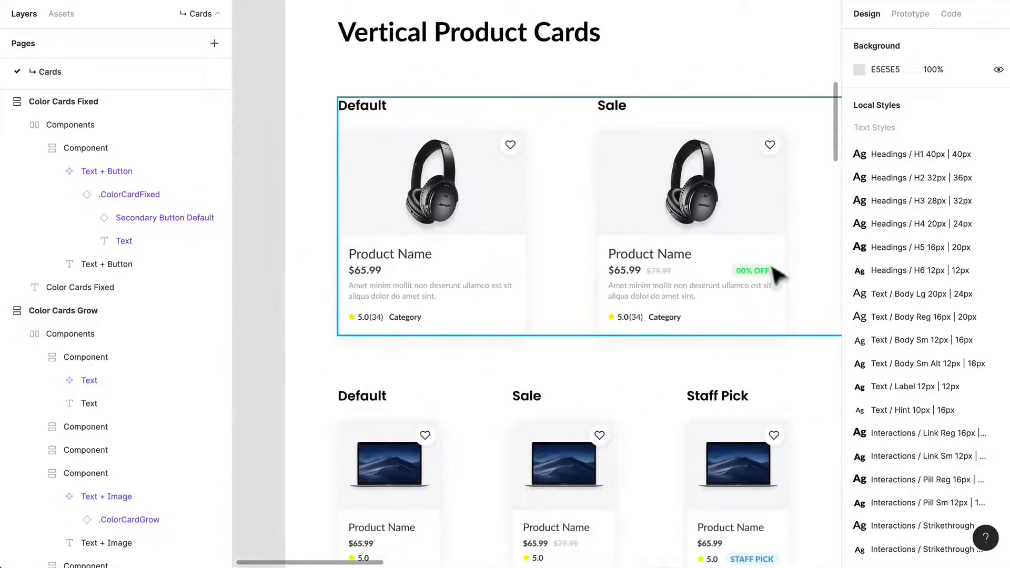
pyautogui.hscroll(5, 521, 316)
pyautogui.hscroll(5, 639, 250)
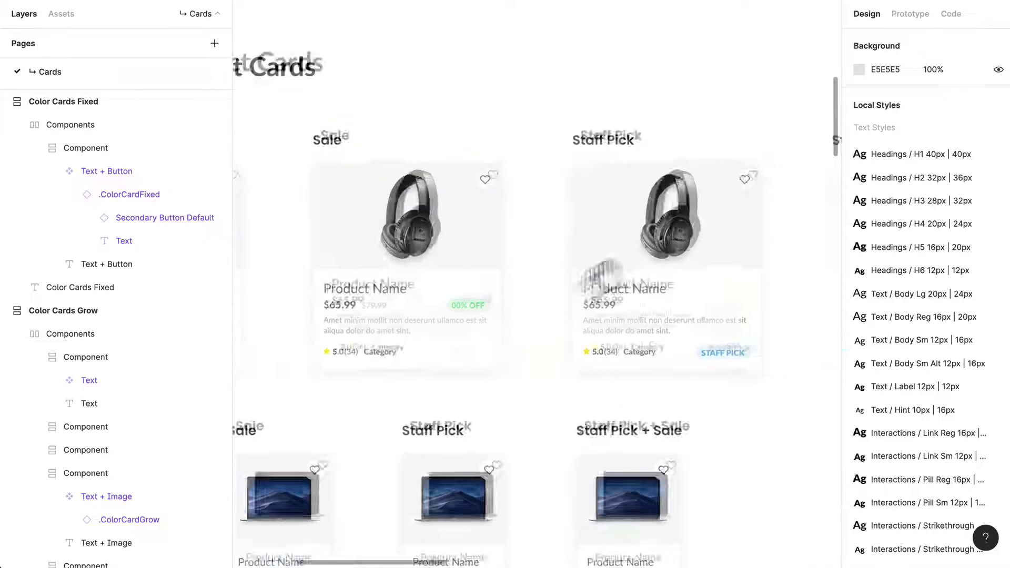
pyautogui.moveTo(717, 300); pyautogui.dragTo(510, 376)
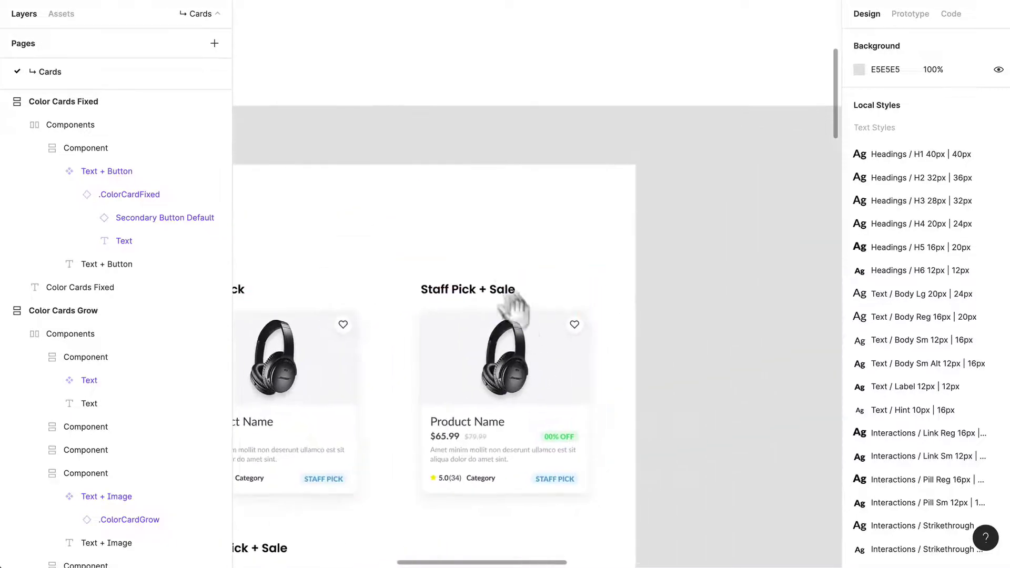
pyautogui.scroll(6, 505, 289)
pyautogui.hscroll(-8, 638, 372)
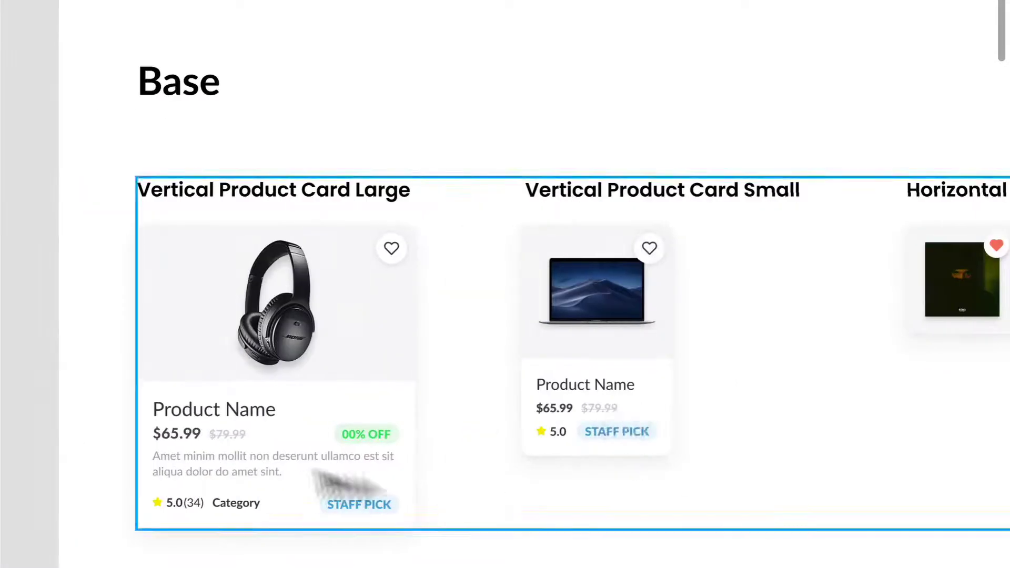
# Select the Vertical Product Card Large and Small cards in the Base frame.
pyautogui.click(367, 427)
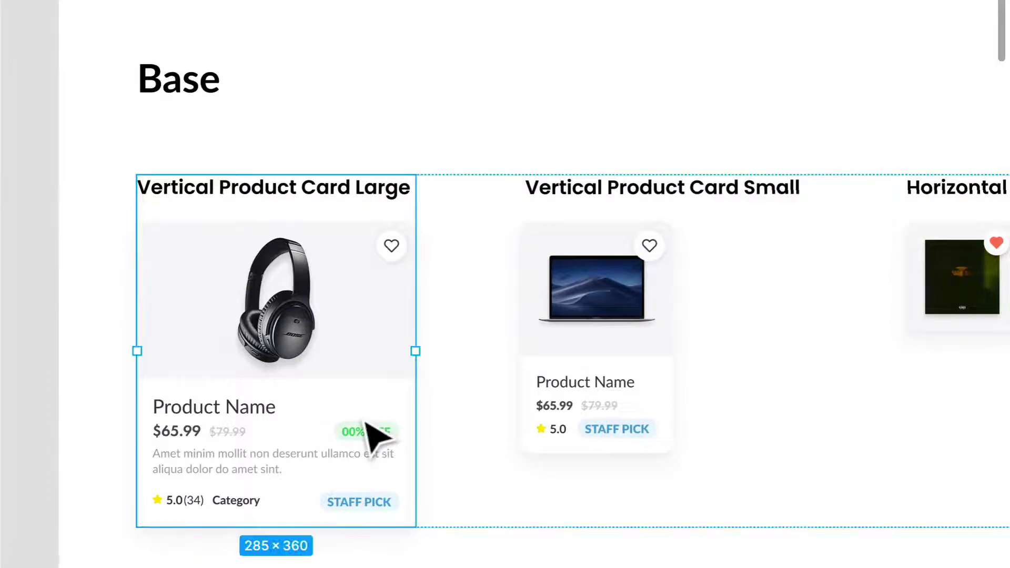
pyautogui.click(792, 383)
pyautogui.moveTo(828, 372); pyautogui.dragTo(738, 349)
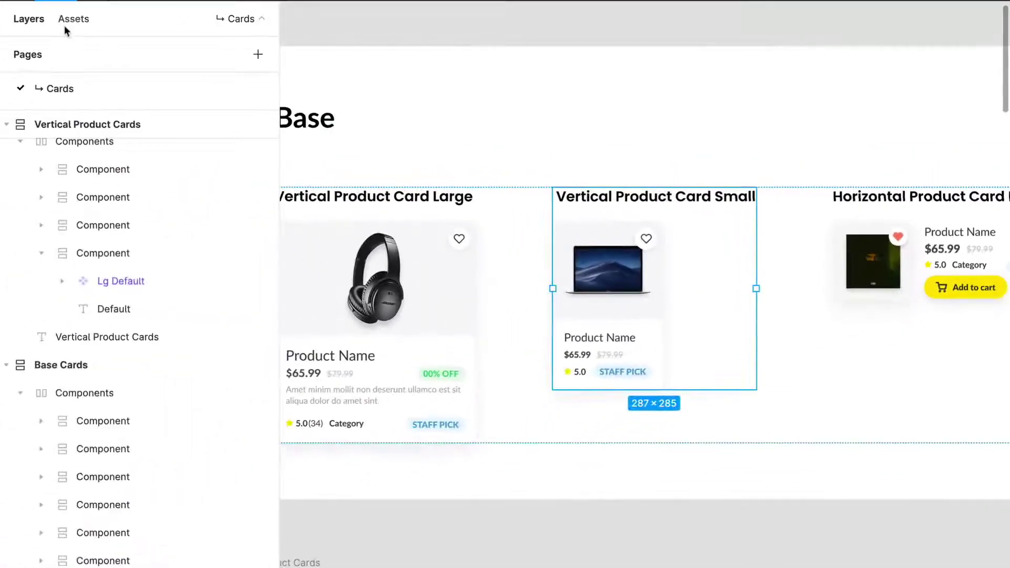
# Show the local component assets, collapse the Input group and expand the Cards group.
pyautogui.click(65, 24)
pyautogui.hscroll(-5, 560, 398)
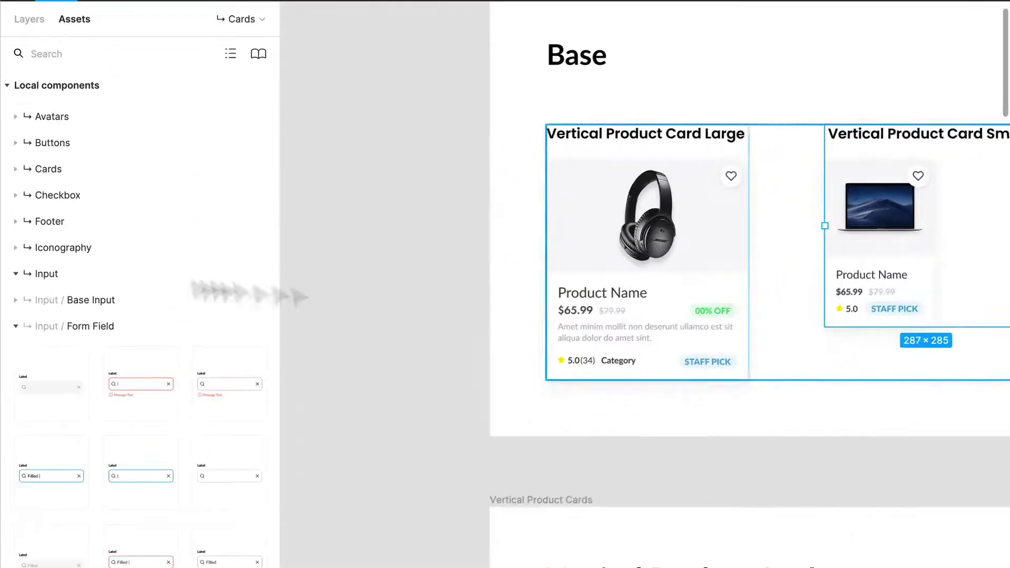
pyautogui.click(82, 274)
pyautogui.click(67, 164)
pyautogui.moveTo(479, 314); pyautogui.dragTo(800, 327)
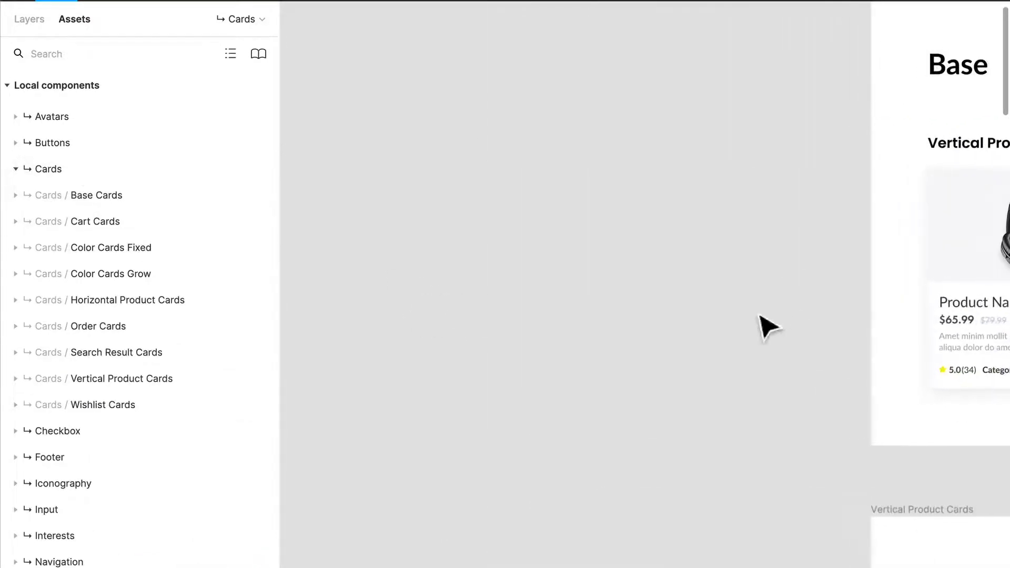
pyautogui.moveTo(404, 273); pyautogui.dragTo(352, 216)
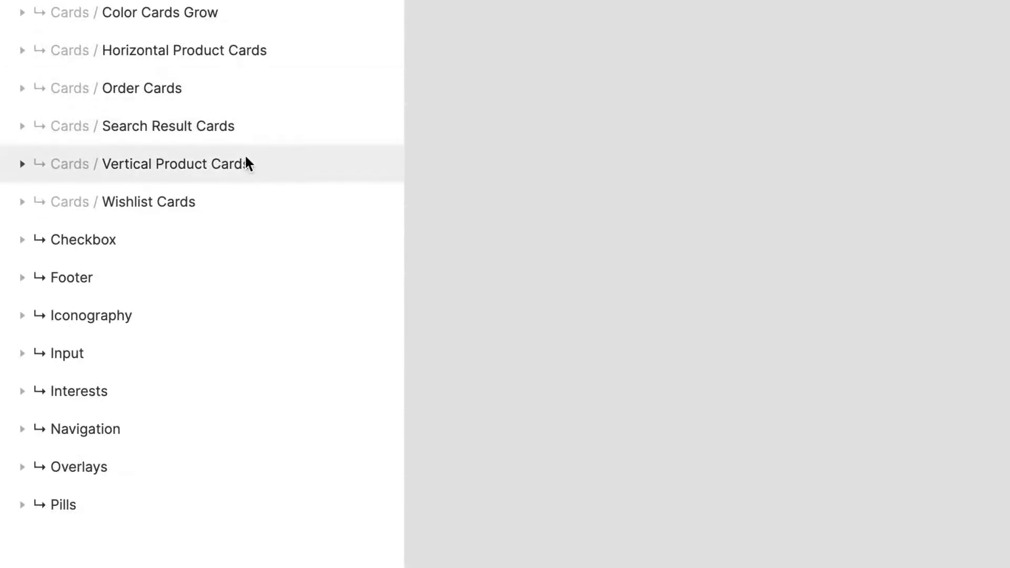
# Drag the Lg Sale card from Vertical Product Cards onto empty canvas.
pyautogui.click(254, 160)
pyautogui.scroll(-3, 143, 73)
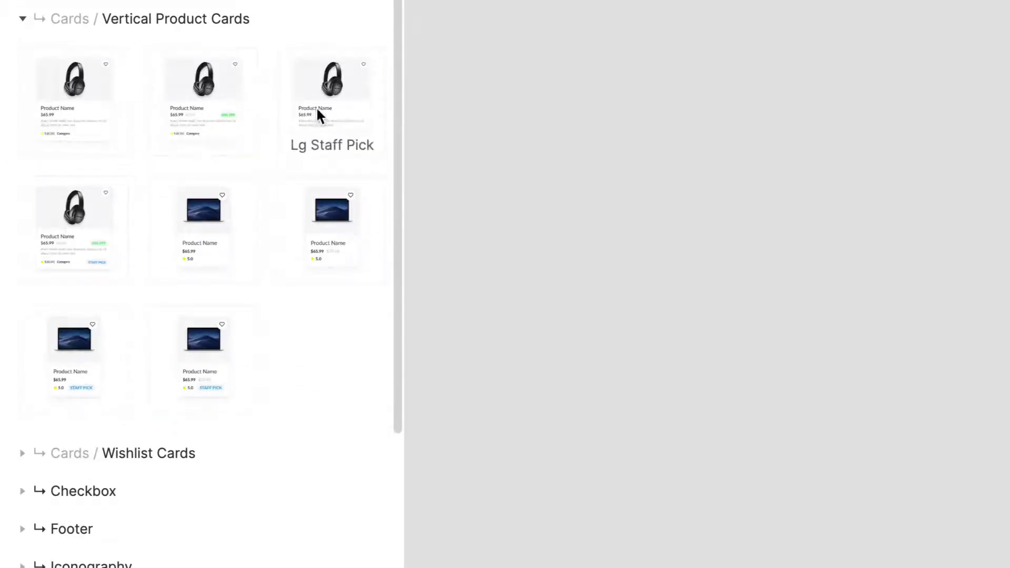
pyautogui.moveTo(271, 77); pyautogui.dragTo(855, 0)
pyautogui.scroll(5, 854, 0)
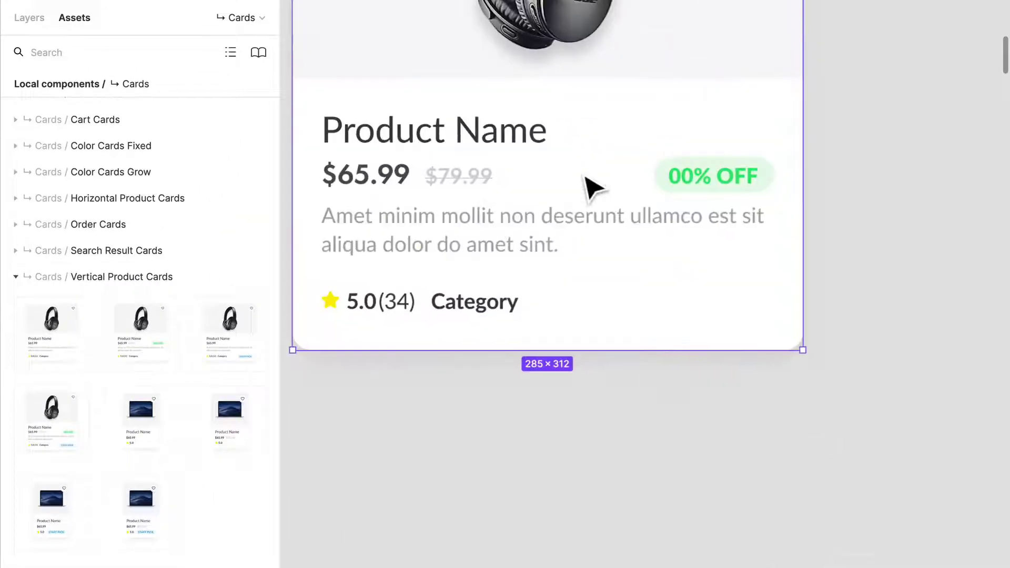
# Replace the first 0 in the card's 00% OFF badge with 2, making it 20% OFF.
pyautogui.scroll(3, 594, 186)
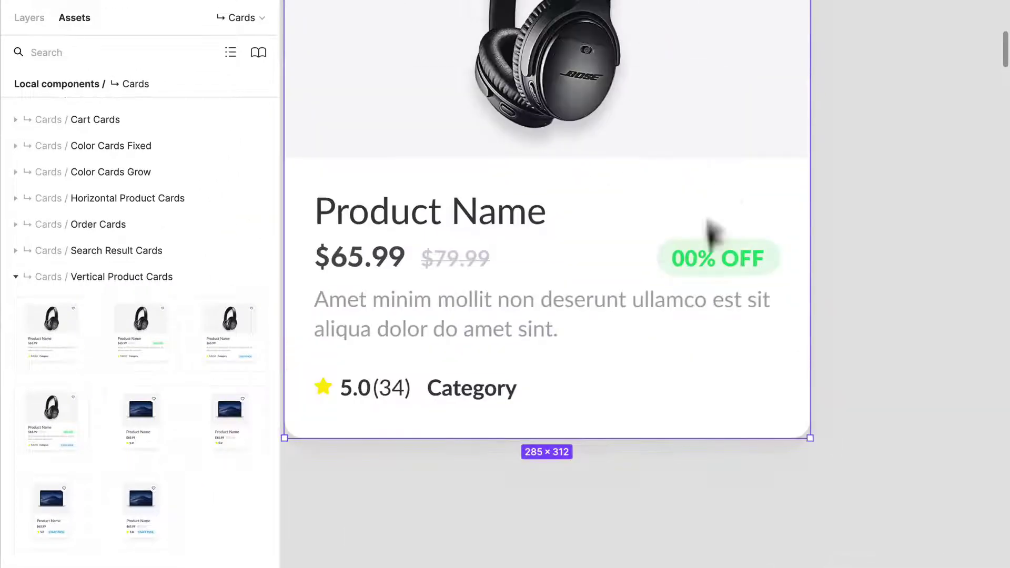
pyautogui.doubleClick(700, 271)
pyautogui.doubleClick(700, 271)
pyautogui.doubleClick(700, 271)
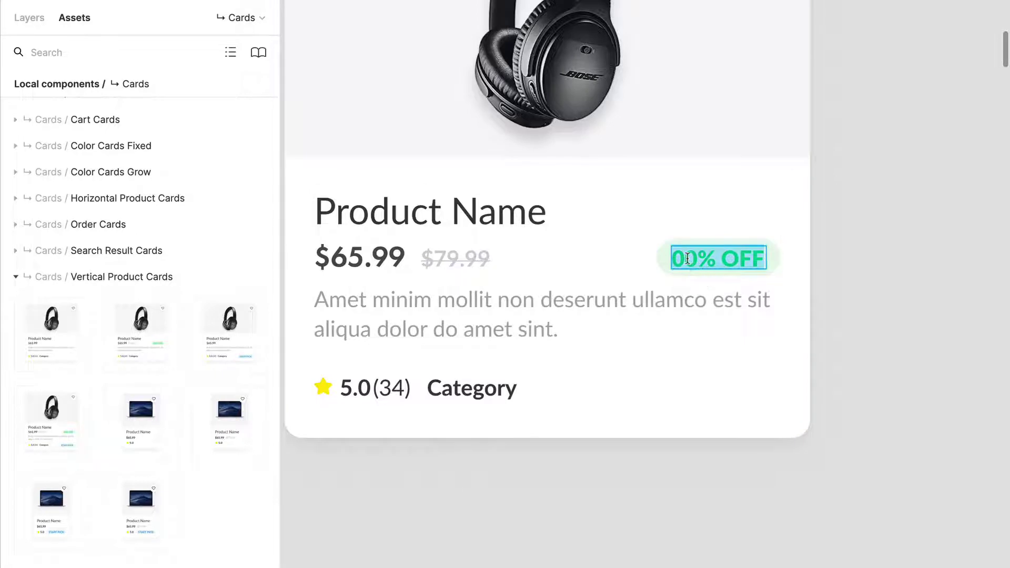
pyautogui.click(27, 14)
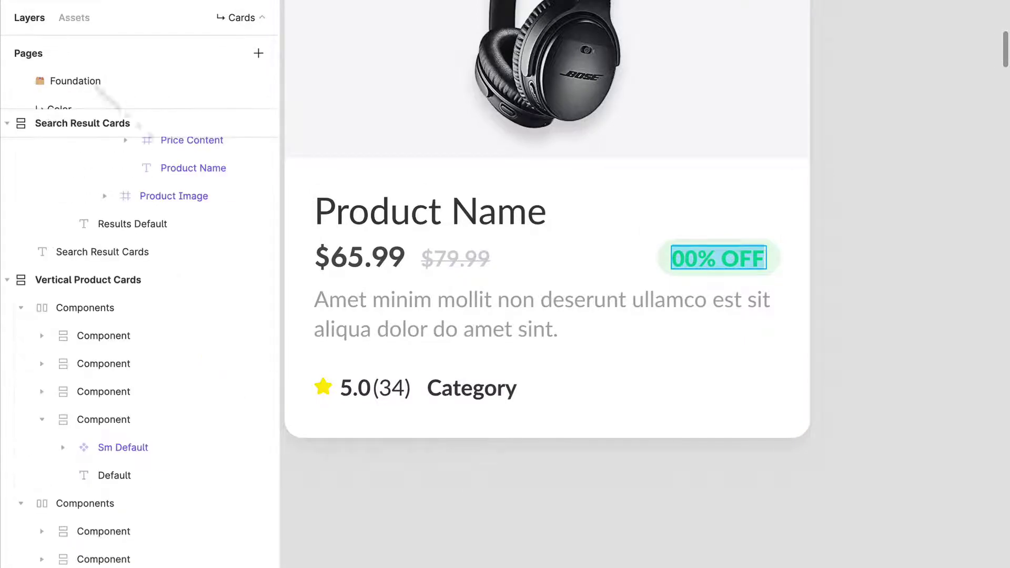
pyautogui.scroll(3, 16, 369)
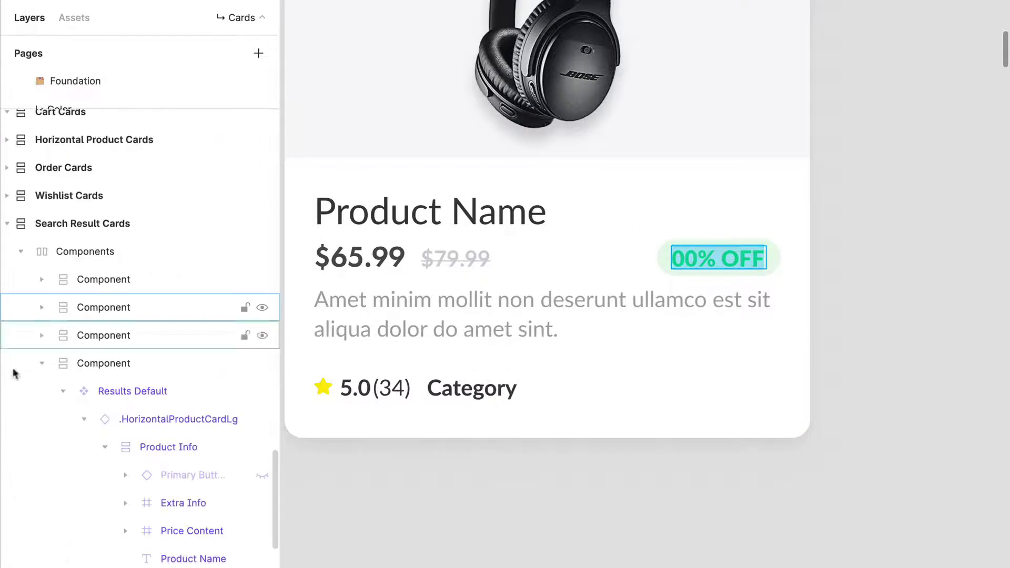
pyautogui.click(686, 258)
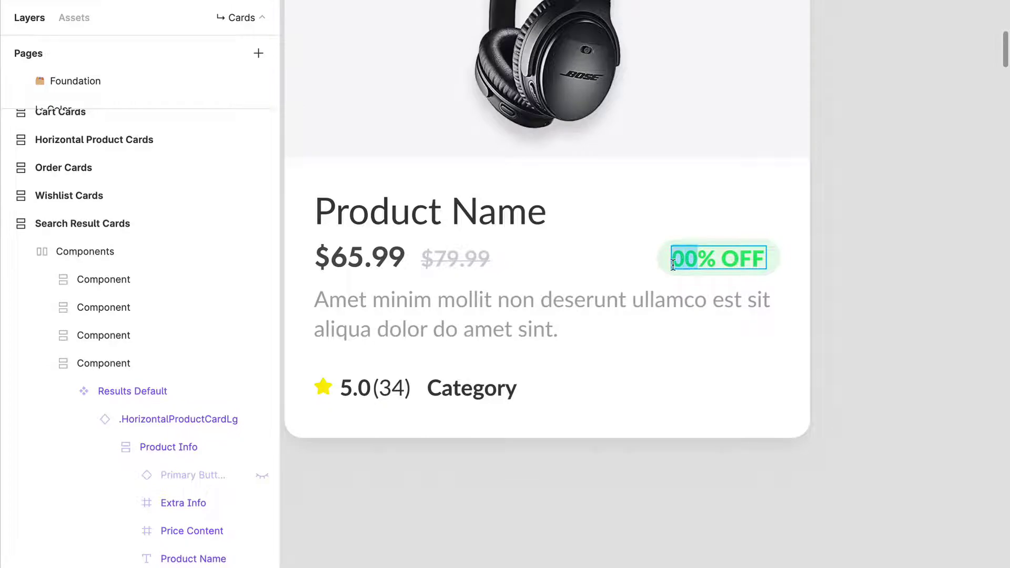
pyautogui.write('2')
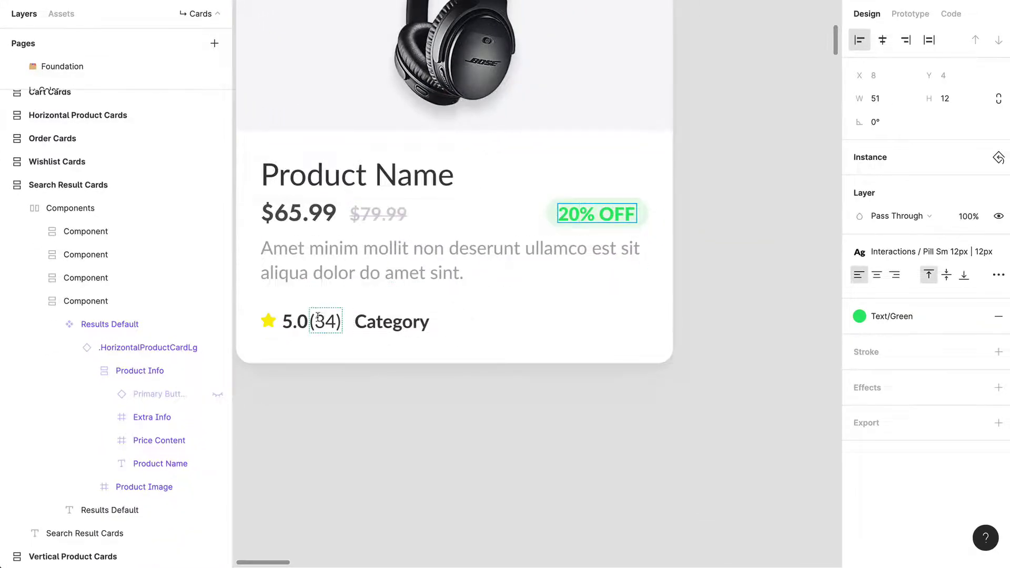
pyautogui.click(559, 337)
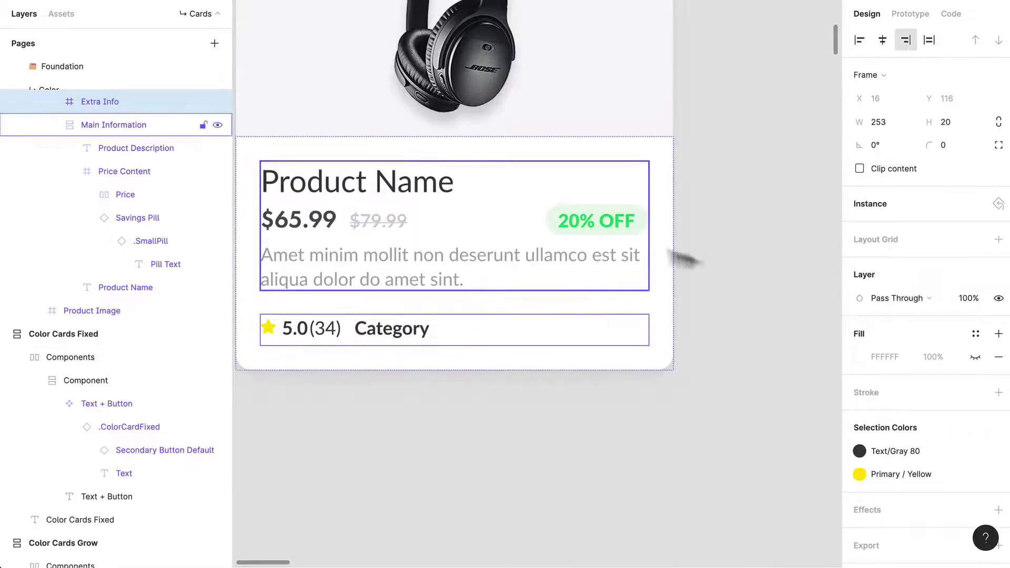
pyautogui.scroll(4, 712, 263)
pyautogui.click(735, 275)
# Move the Lg Sale card up-left, duplicate it alongside, and swap the copy to Lg Default.
pyautogui.click(550, 252)
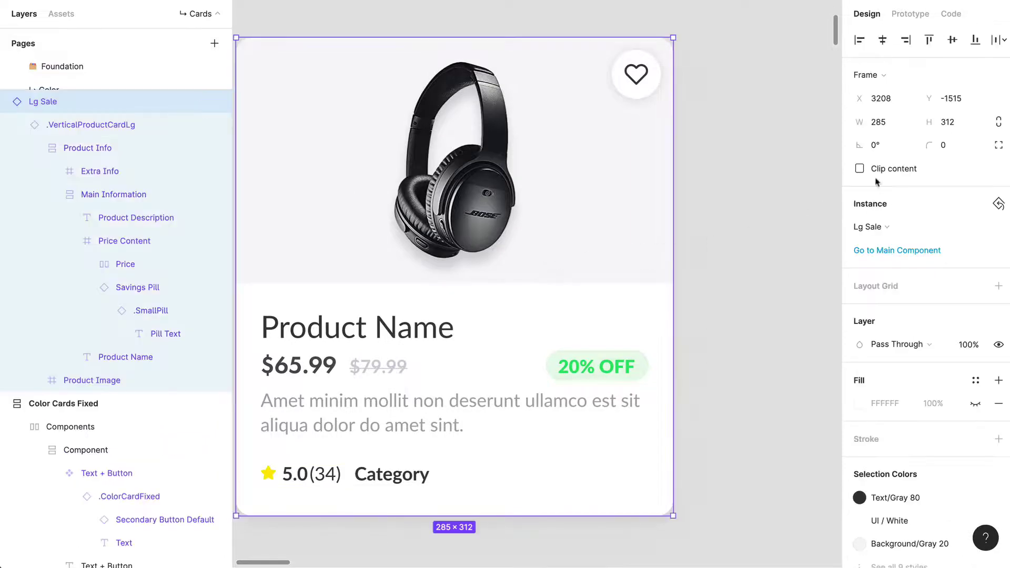
pyautogui.scroll(-3, 663, 223)
pyautogui.moveTo(589, 225); pyautogui.dragTo(383, 122)
pyautogui.moveTo(520, 132); pyautogui.dragTo(584, 129)
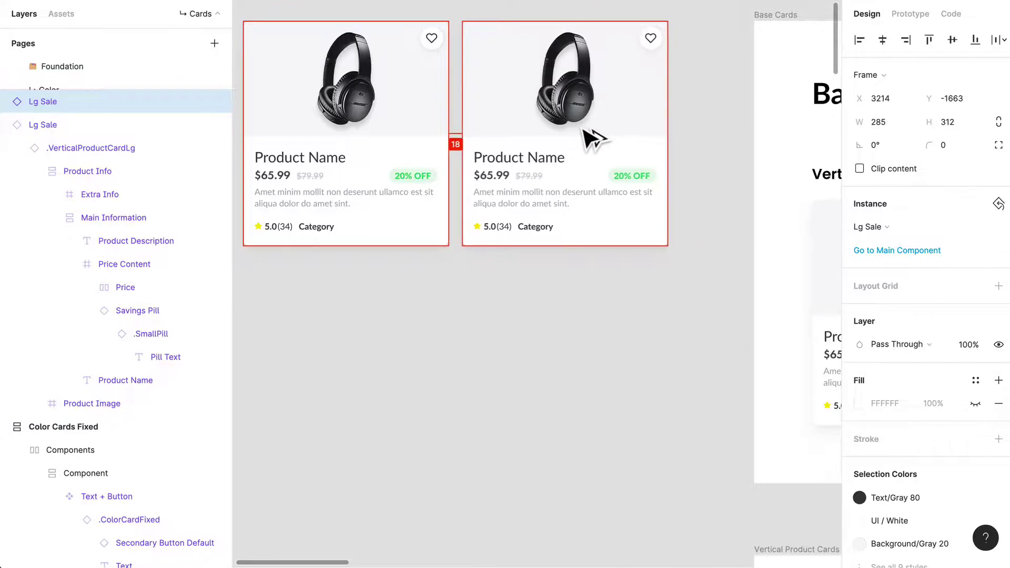
pyautogui.click(647, 338)
pyautogui.click(571, 194)
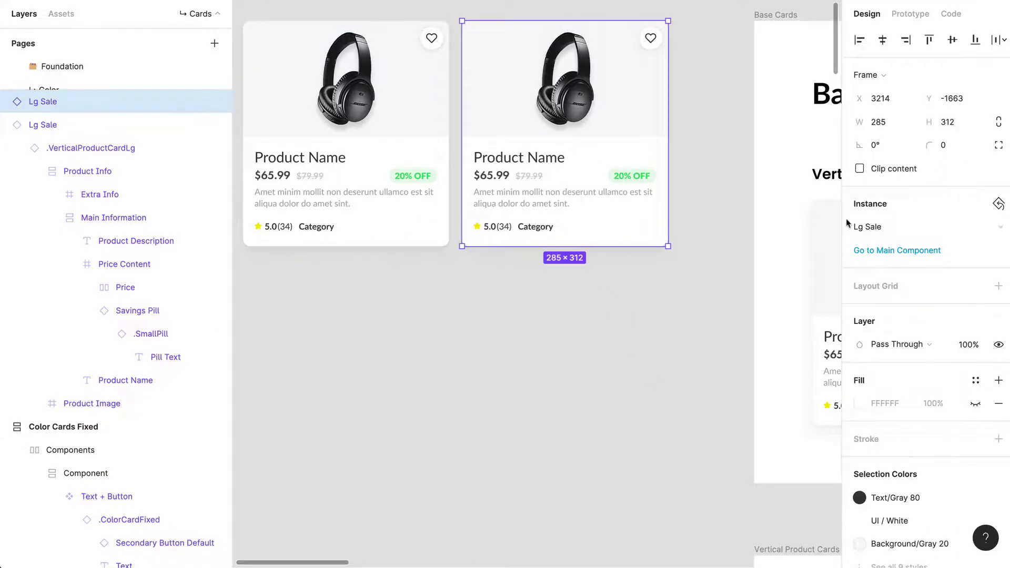
pyautogui.click(887, 227)
pyautogui.click(896, 215)
pyautogui.click(488, 351)
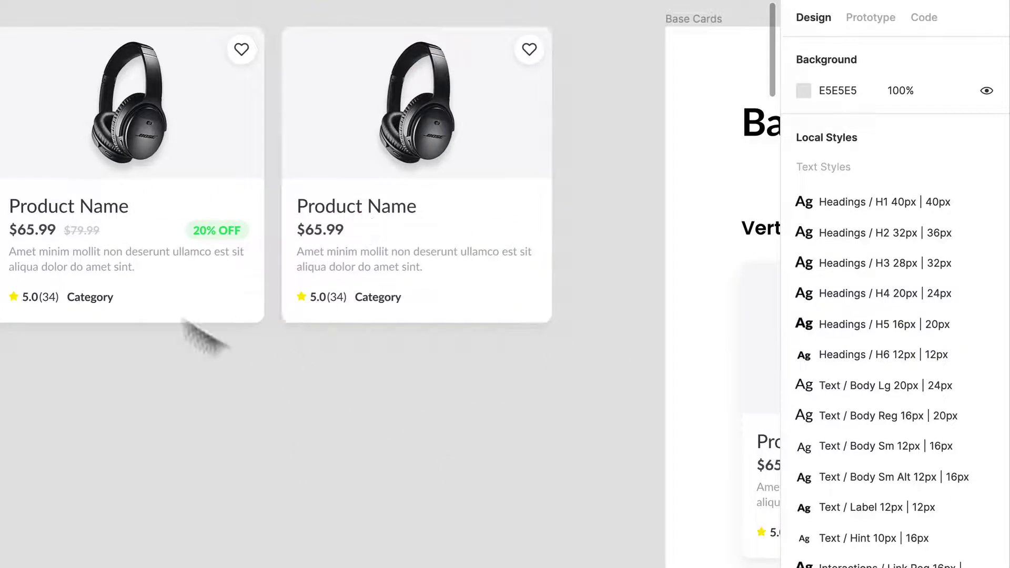
# Add copies below and to the left, swapped to Lg Staff Pick + Sale and Lg Staff Pick.
pyautogui.moveTo(421, 205); pyautogui.dragTo(523, 513)
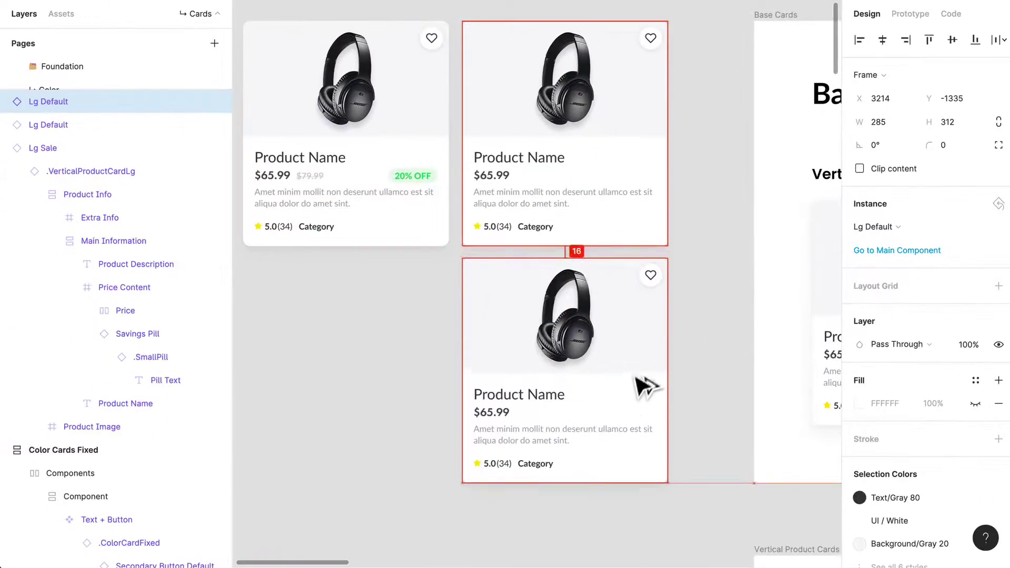
pyautogui.moveTo(646, 390); pyautogui.dragTo(648, 390)
pyautogui.click(872, 227)
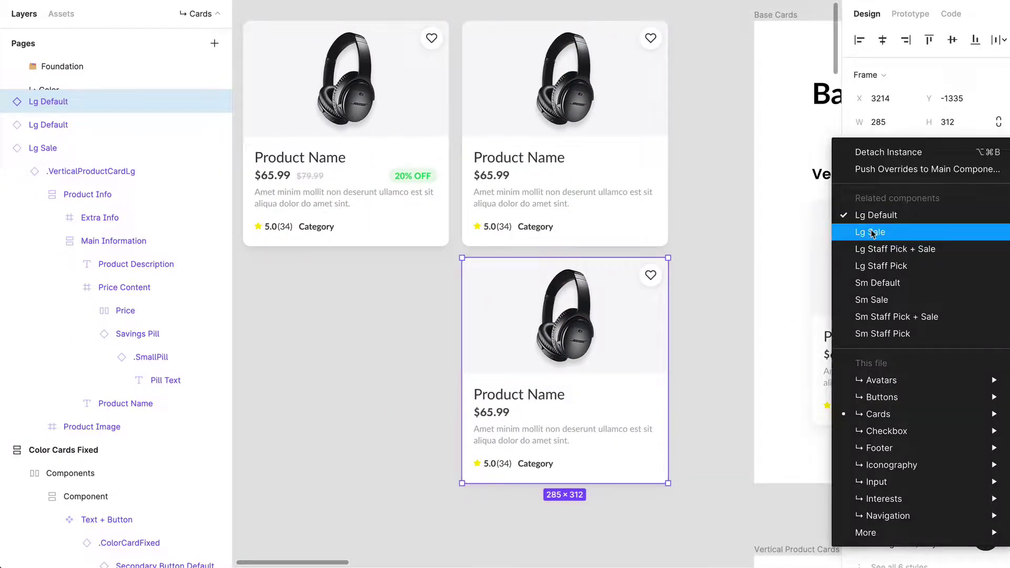
pyautogui.click(893, 248)
pyautogui.moveTo(568, 358); pyautogui.dragTo(346, 335)
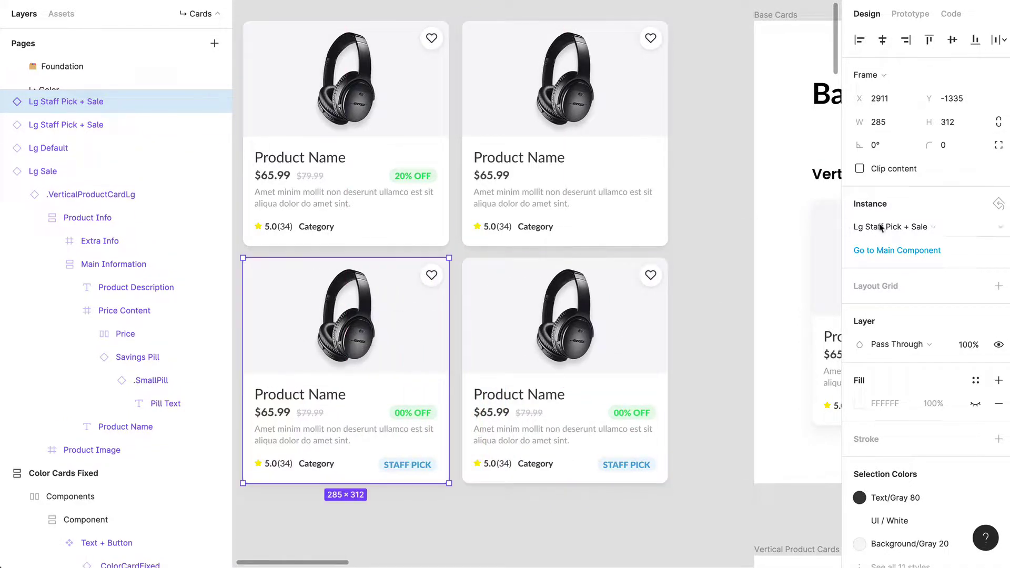
pyautogui.click(880, 228)
pyautogui.click(909, 267)
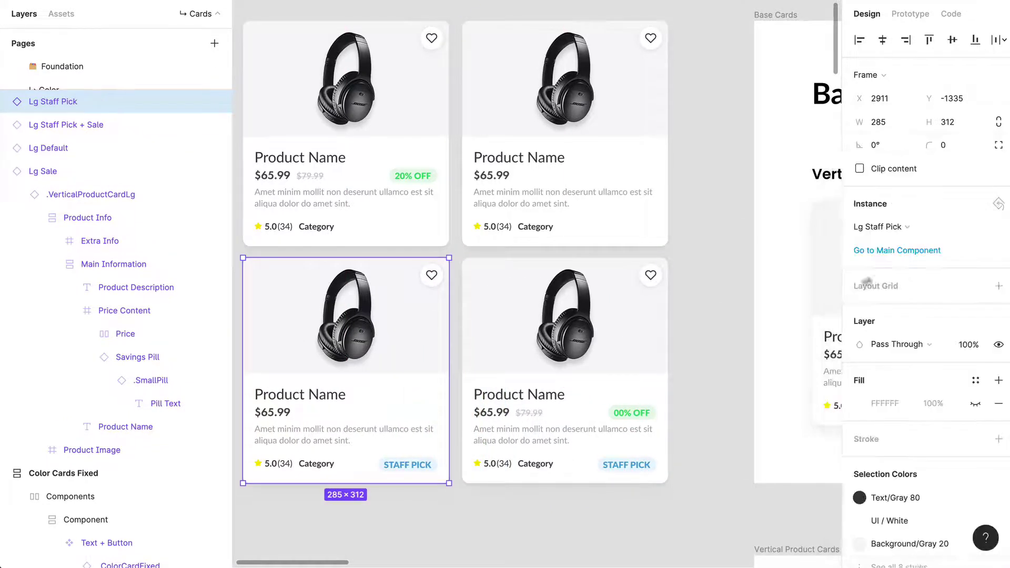
pyautogui.click(513, 531)
pyautogui.scroll(-1, 503, 532)
# Marquee-select the four sample card instances, delete them, and scroll to Vertical Product Cards.
pyautogui.scroll(-3, 502, 532)
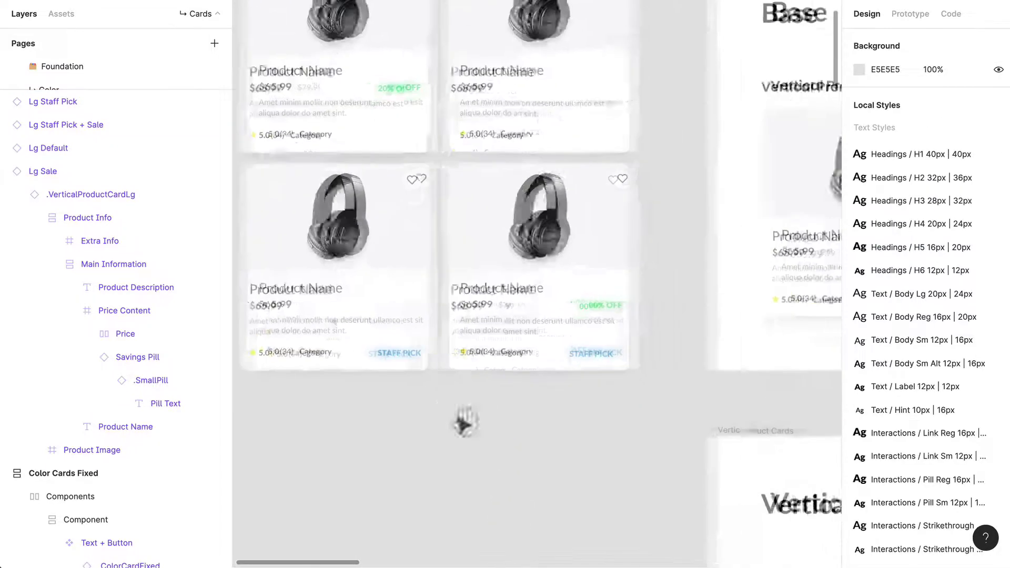
pyautogui.scroll(1, 416, 510)
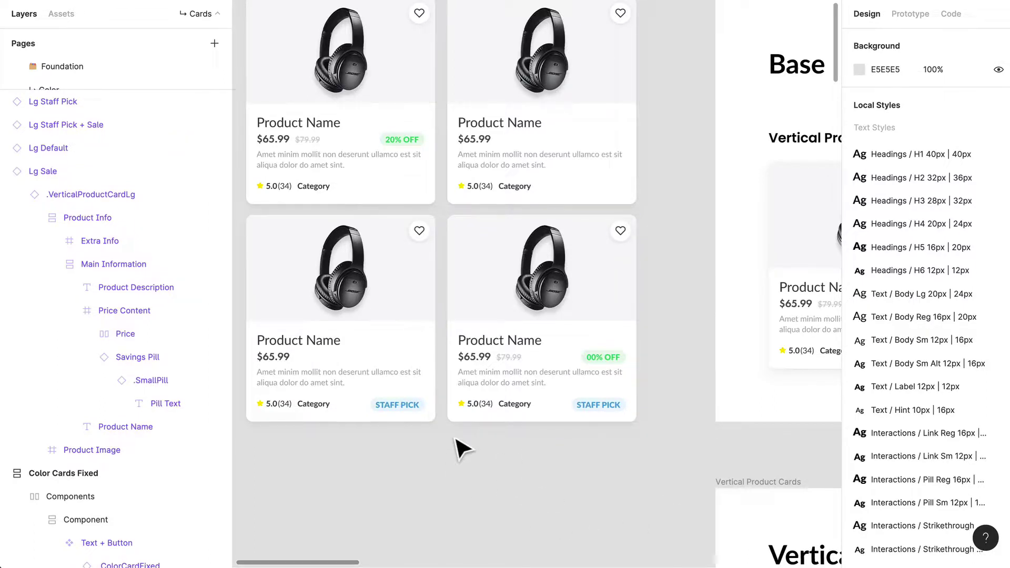
pyautogui.scroll(3, 553, 277)
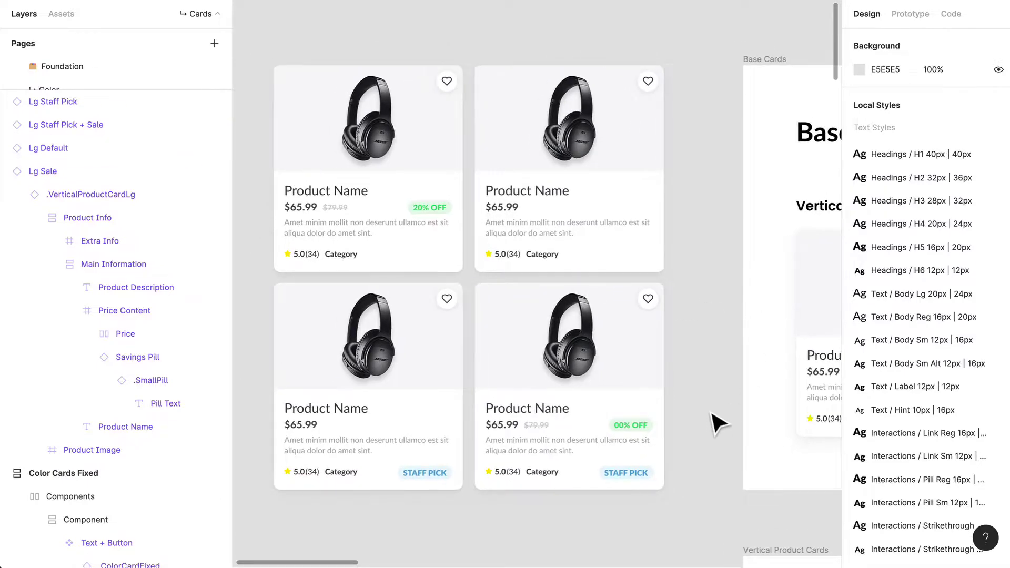
pyautogui.scroll(-2, 718, 424)
pyautogui.scroll(2, 684, 473)
pyautogui.moveTo(669, 521); pyautogui.dragTo(405, 219)
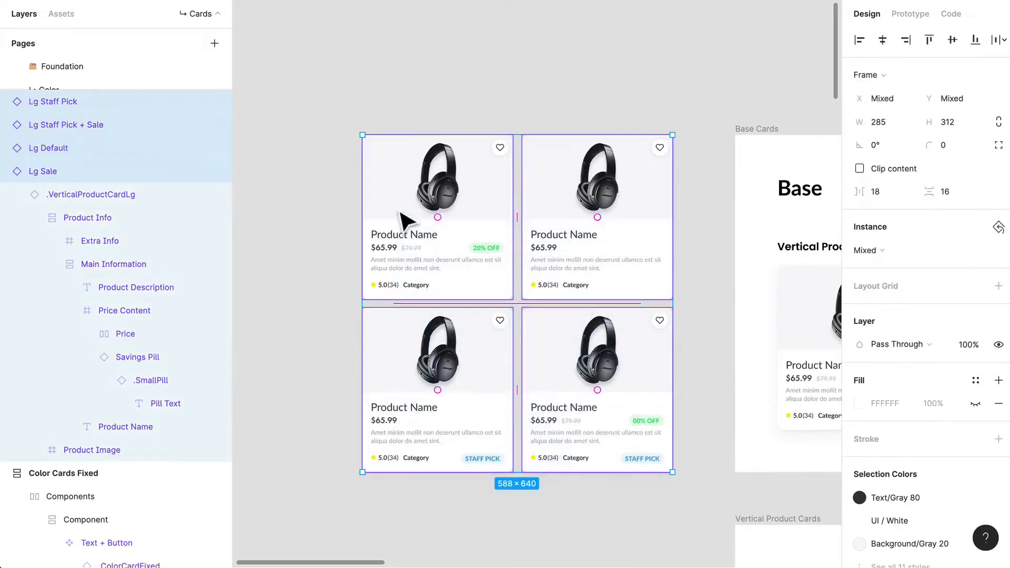
pyautogui.press('Delete')
pyautogui.scroll(-5, 389, 78)
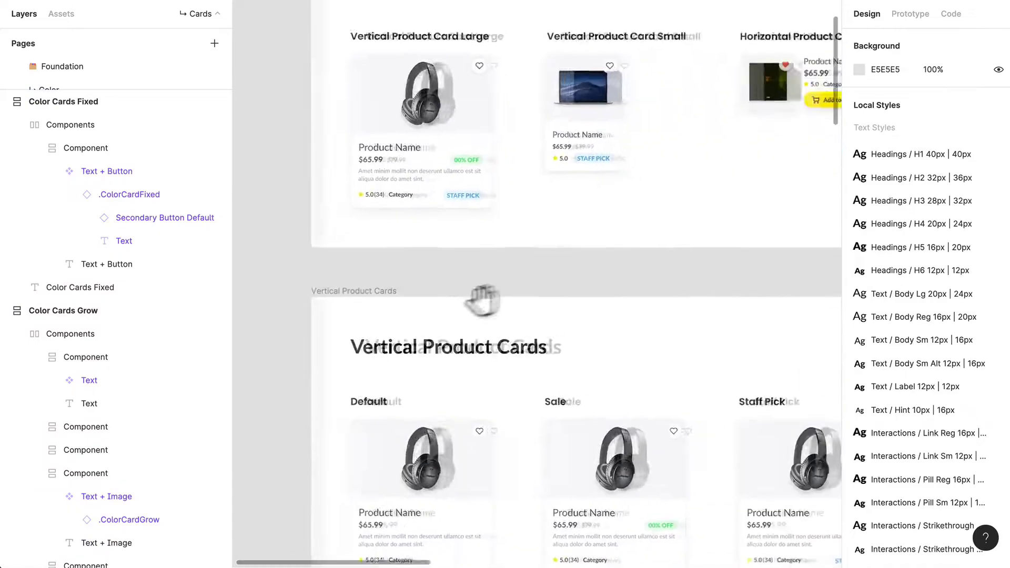